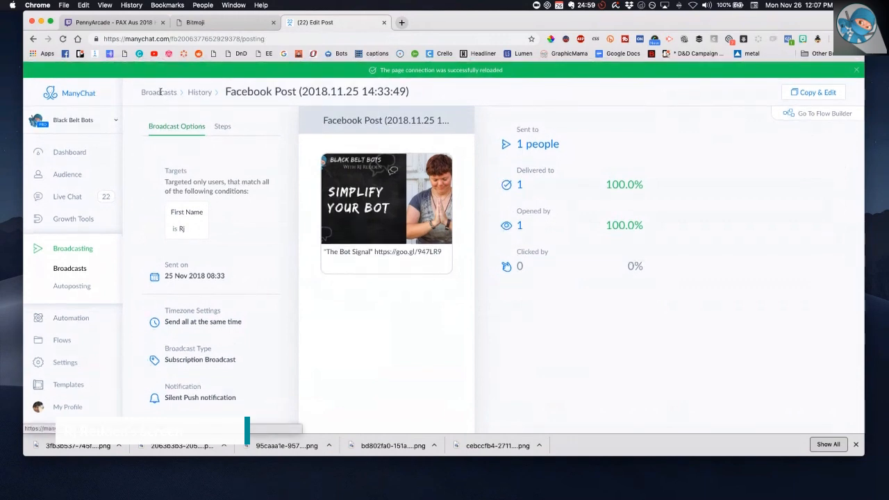
Step: Create a new broadcast from the Broadcasts overview and add a video block to its post
{"action": "left_click", "coordinate": [160, 94]}
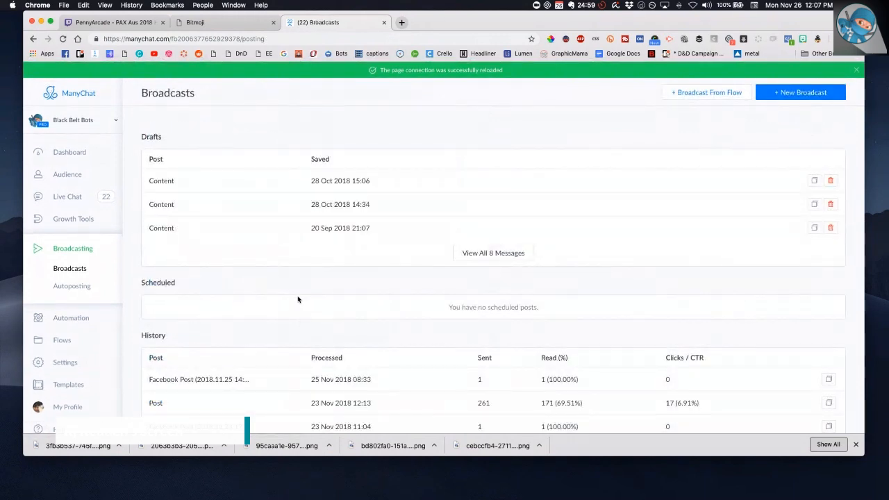
{"action": "left_click", "coordinate": [778, 96]}
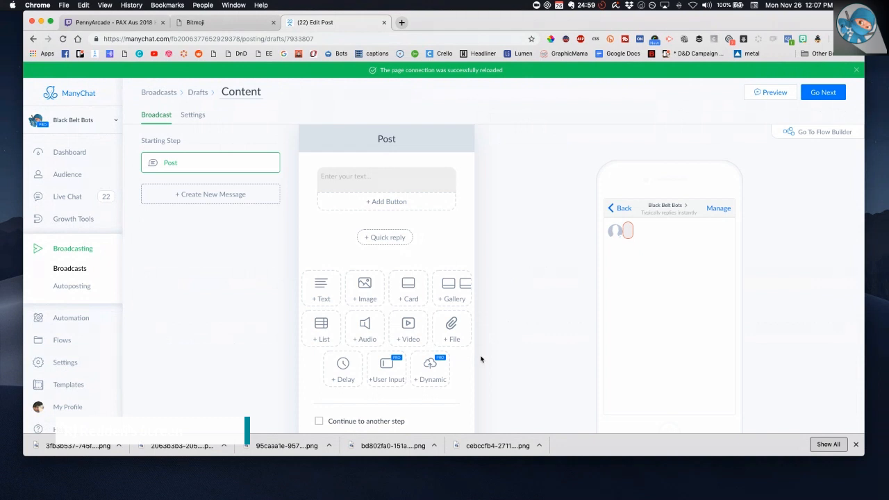
{"action": "left_click", "coordinate": [411, 336]}
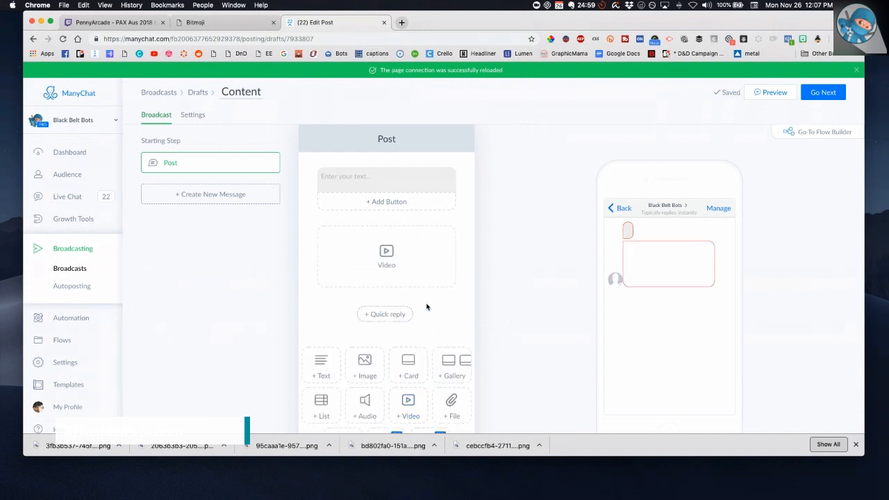
Step: Upload the "GOt Bots for the bot" MP4 from the Downloads folder into the video block
{"action": "left_click", "coordinate": [380, 253]}
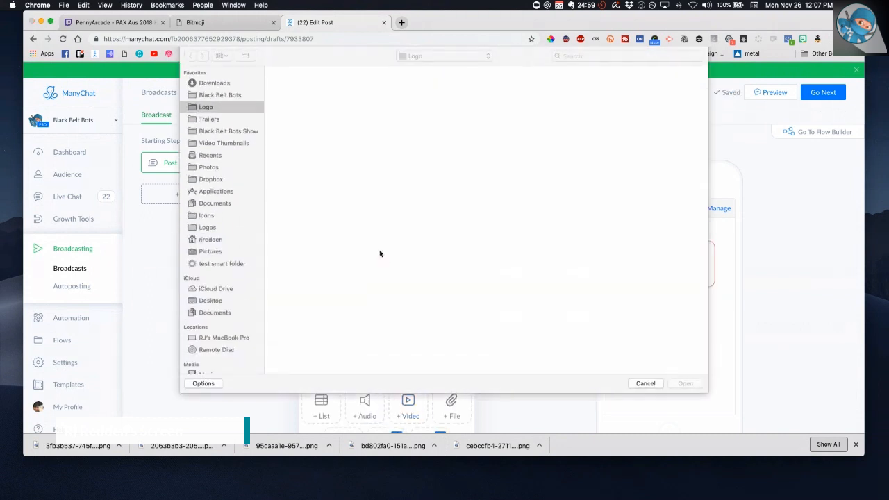
{"action": "left_click", "coordinate": [212, 84]}
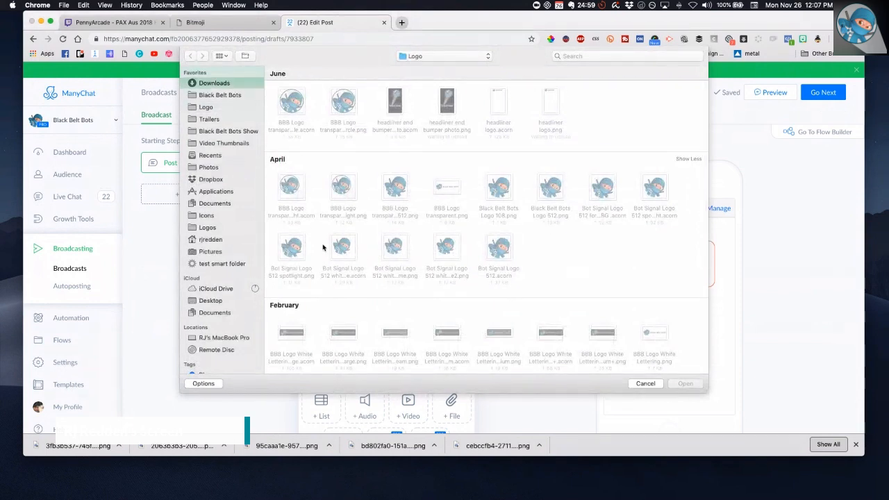
{"action": "scroll", "coordinate": [376, 225], "scroll_direction": "down", "scroll_amount": 4}
{"action": "scroll", "coordinate": [376, 226], "scroll_direction": "down", "scroll_amount": 20}
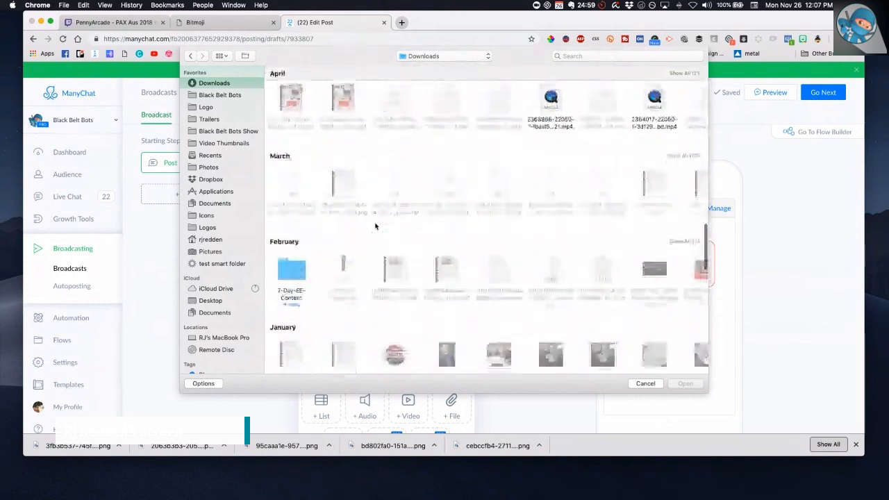
{"action": "scroll", "coordinate": [375, 225], "scroll_direction": "down", "scroll_amount": 5}
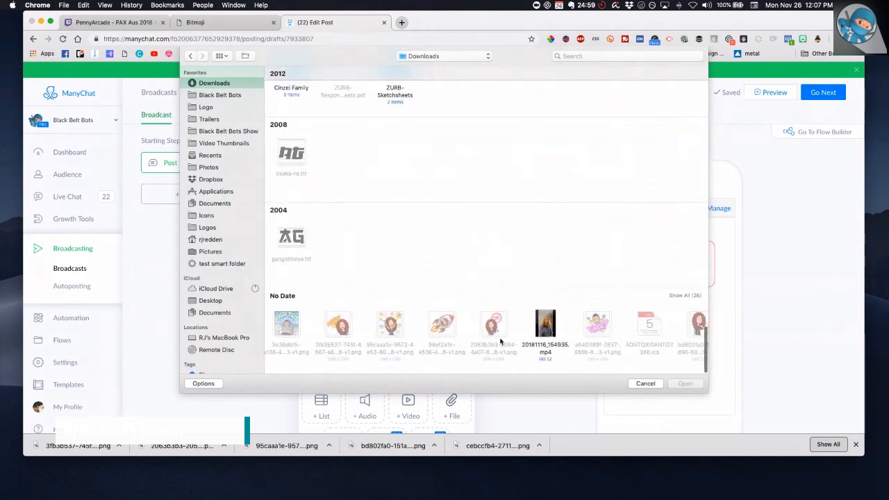
{"action": "scroll", "coordinate": [500, 340], "scroll_direction": "right", "scroll_amount": 10}
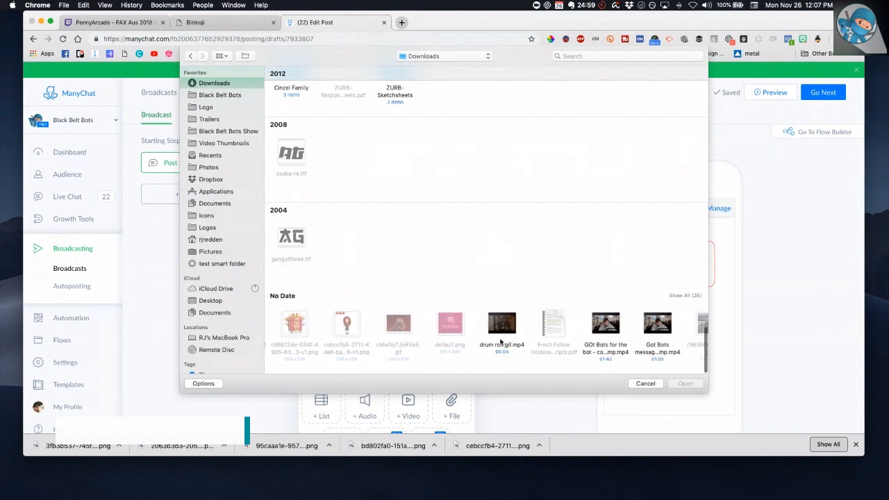
{"action": "scroll", "coordinate": [500, 340], "scroll_direction": "right", "scroll_amount": 6}
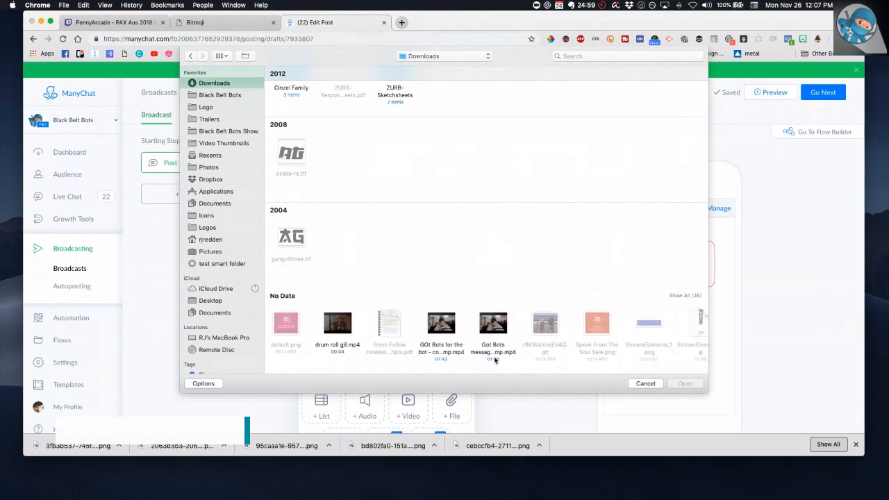
{"action": "left_click", "coordinate": [449, 331]}
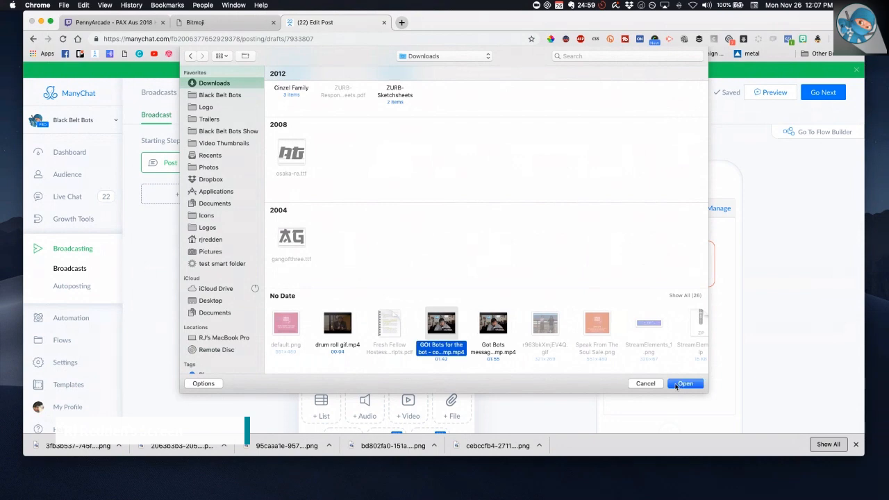
{"action": "left_click", "coordinate": [684, 383]}
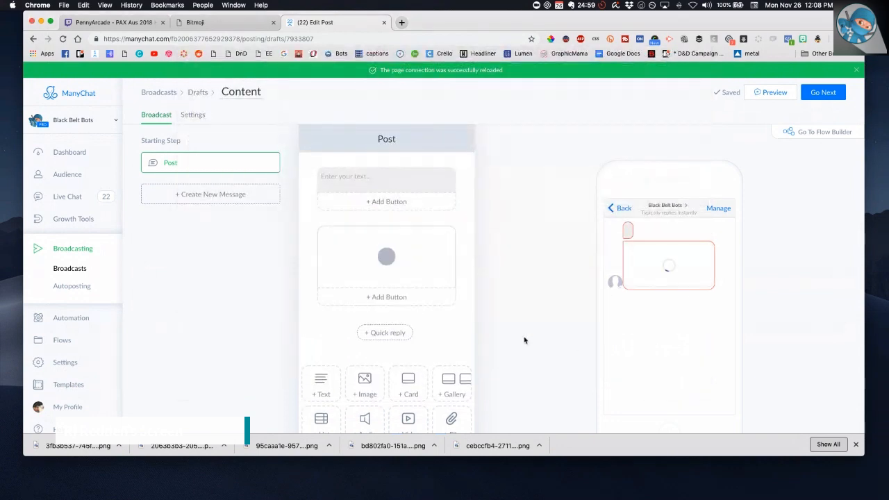
Step: Move the video block above the empty text block in the post
{"action": "scroll", "coordinate": [523, 339], "scroll_direction": "down", "scroll_amount": 1}
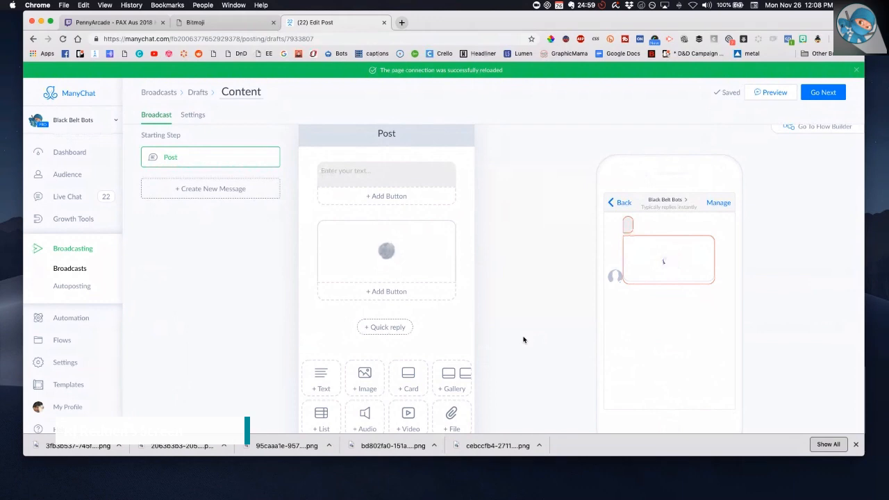
{"action": "mouse_move", "coordinate": [366, 274]}
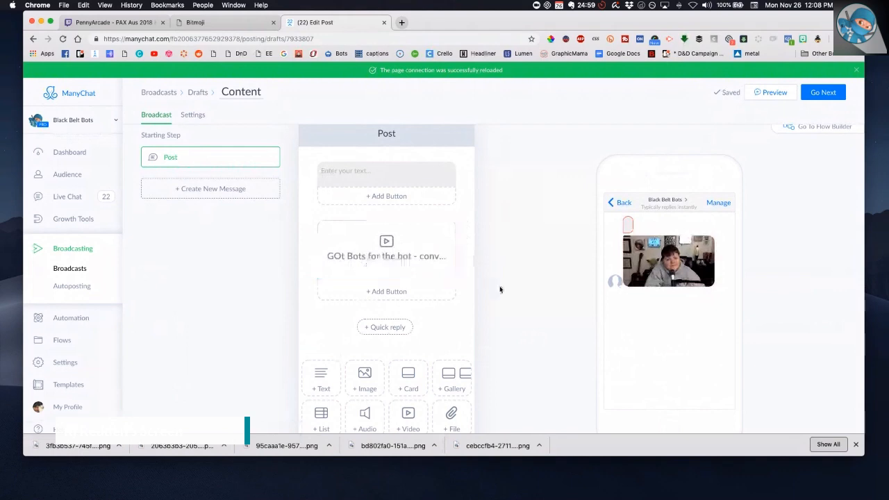
{"action": "mouse_move", "coordinate": [456, 258]}
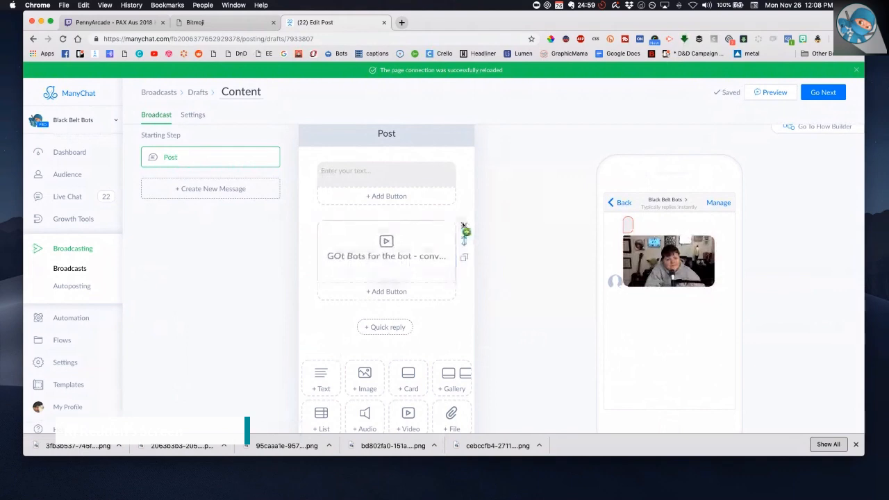
{"action": "left_click_drag", "start_coordinate": [464, 230], "coordinate": [460, 174]}
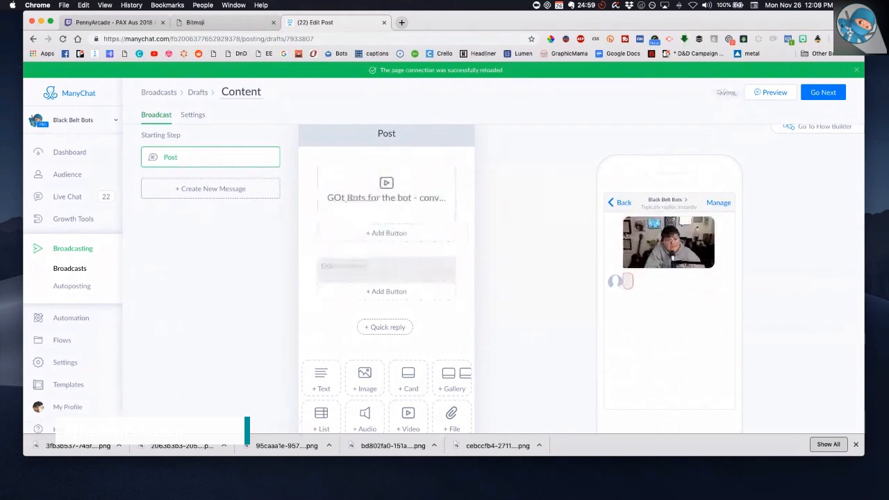
Step: Write "If you want to see the sale, click below!" in the text block under the video
{"action": "scroll", "coordinate": [645, 241], "scroll_direction": "down", "scroll_amount": 1}
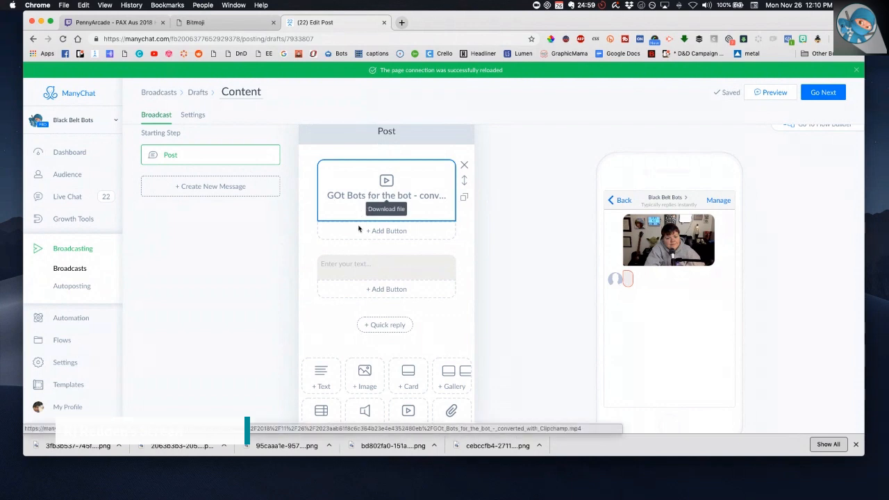
{"action": "left_click", "coordinate": [357, 264]}
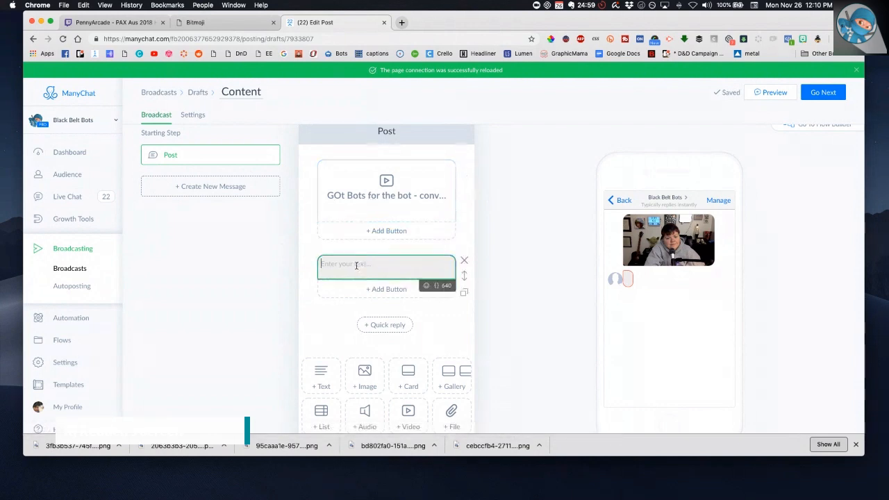
{"action": "type", "text": "If you wat to see"}
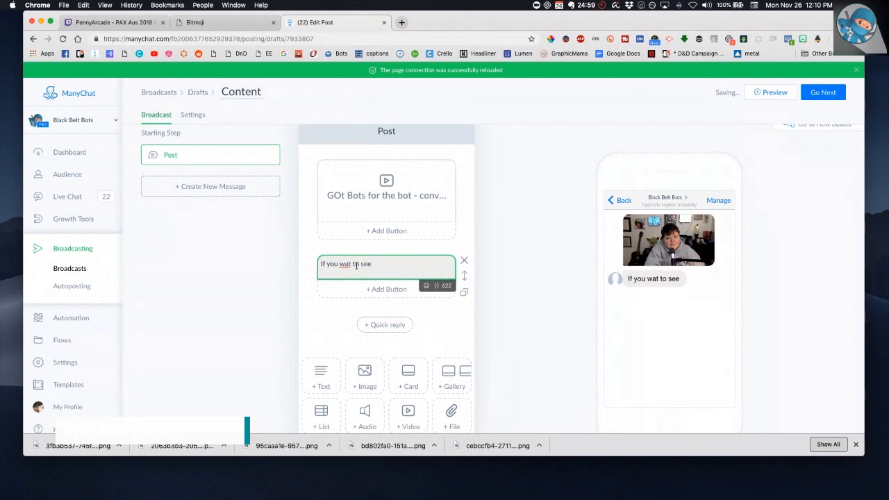
{"action": "type", "text": " the sale"}
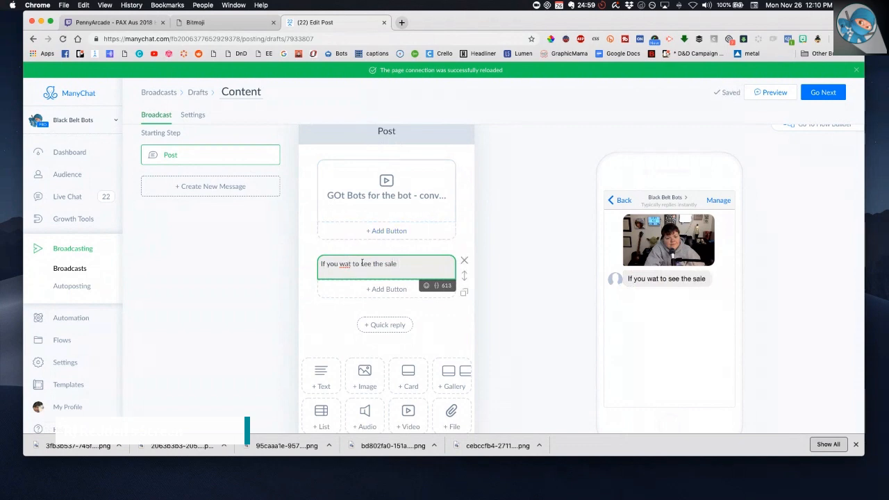
{"action": "left_click", "coordinate": [349, 264]}
{"action": "type", "text": "n"}
{"action": "left_click", "coordinate": [402, 264]}
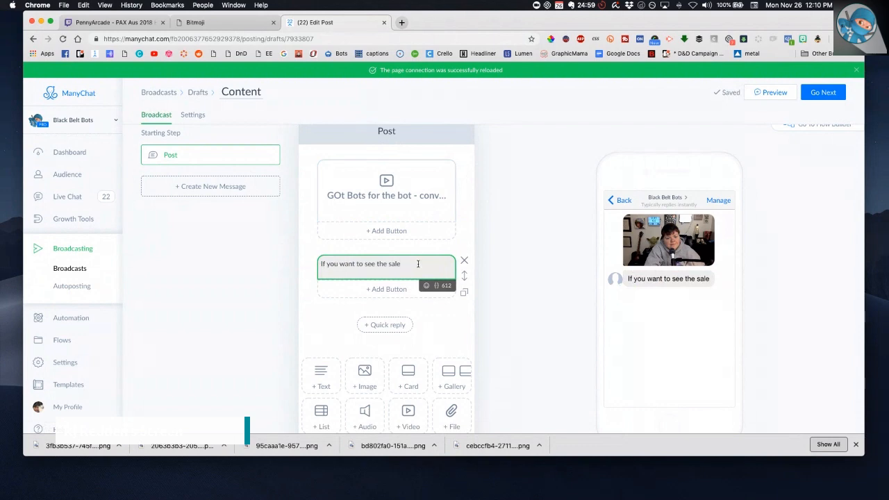
{"action": "type", "text": ", "}
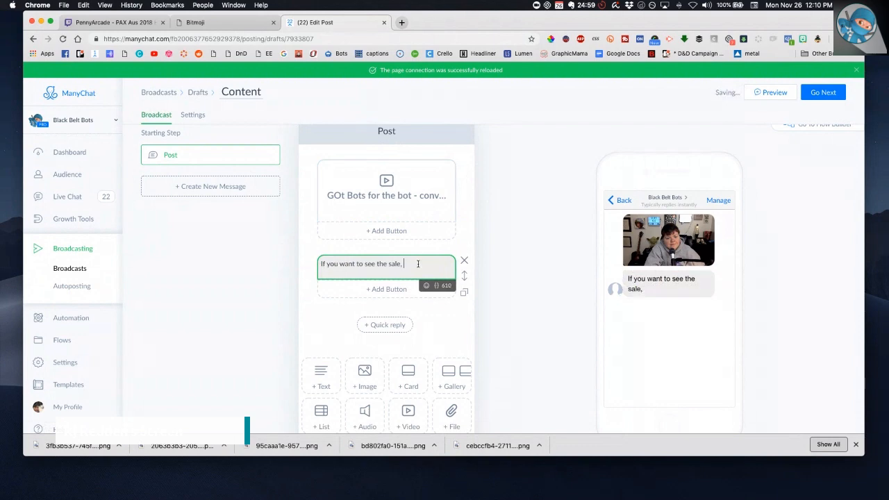
{"action": "type", "text": "click below!"}
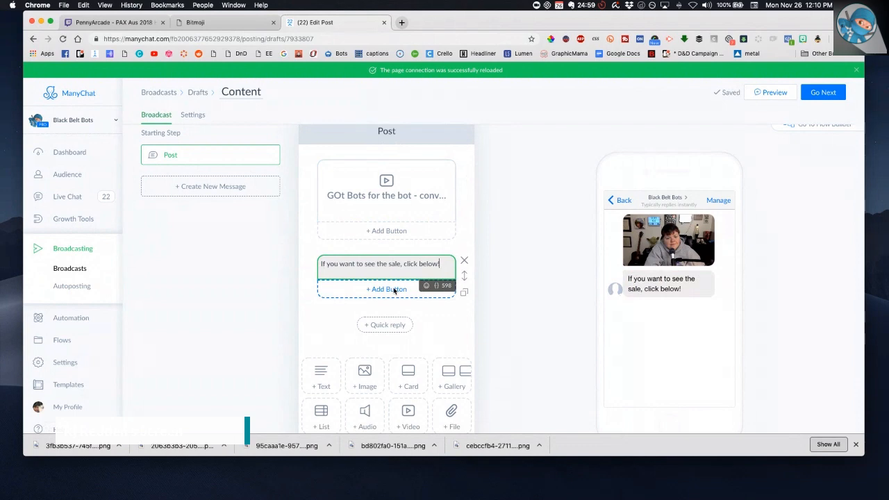
Step: Add a button under the text message and title it "I Want To See It!"
{"action": "left_click", "coordinate": [387, 288]}
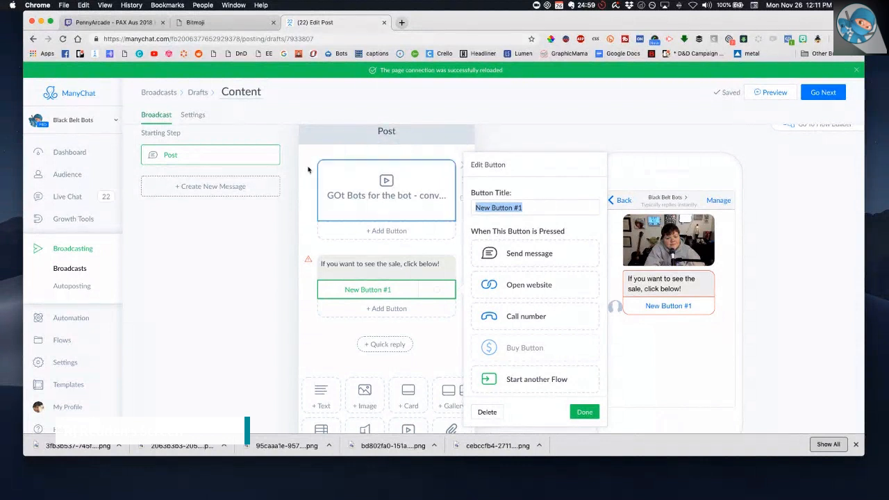
{"action": "left_click_drag", "start_coordinate": [532, 207], "coordinate": [472, 206]}
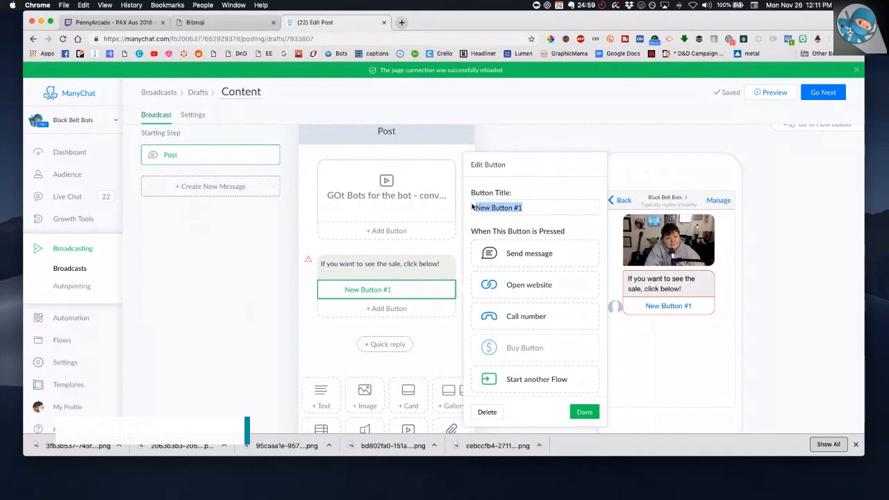
{"action": "type", "text": "I"}
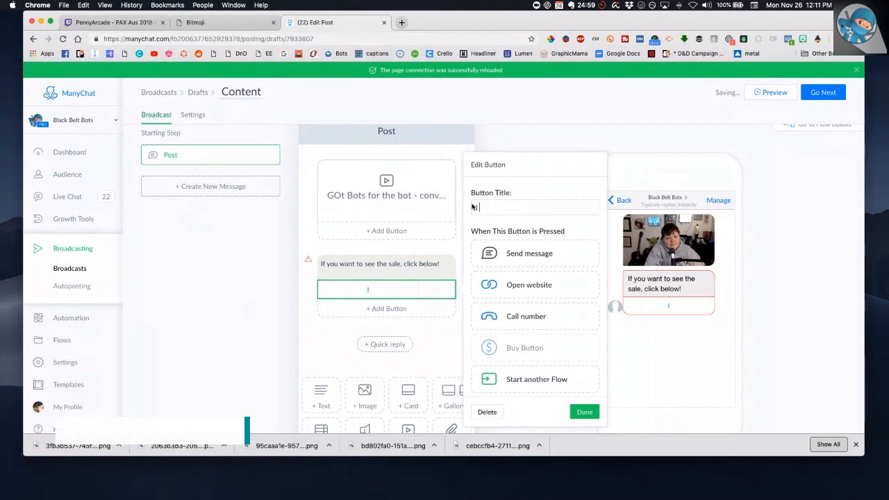
{"action": "type", "text": " Want To See It!"}
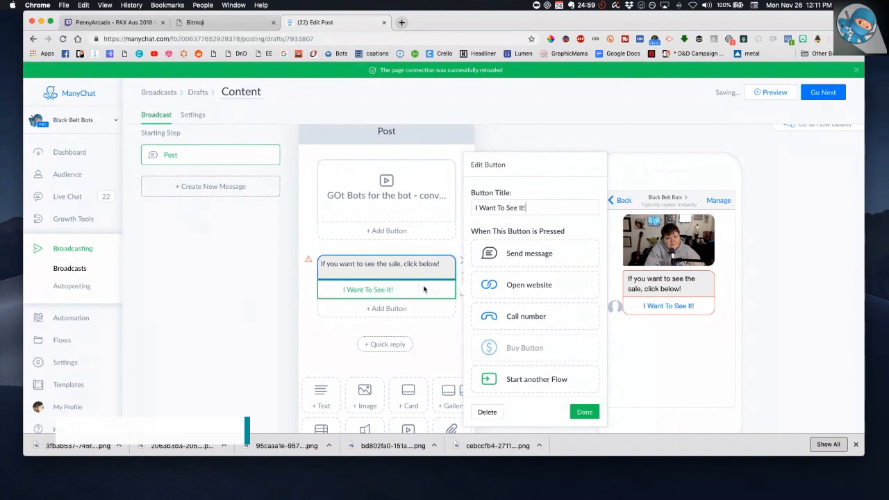
Step: Add a second button under the text message and open its title for editing
{"action": "left_click", "coordinate": [389, 310]}
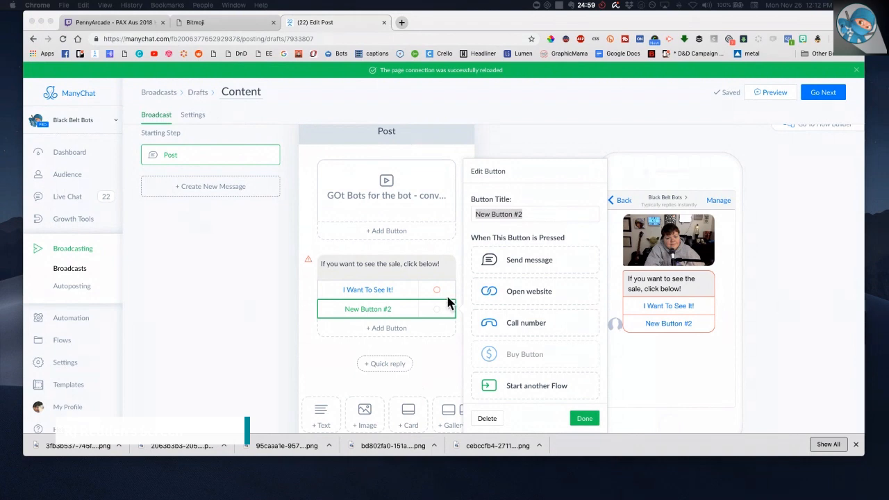
{"action": "left_click", "coordinate": [405, 290]}
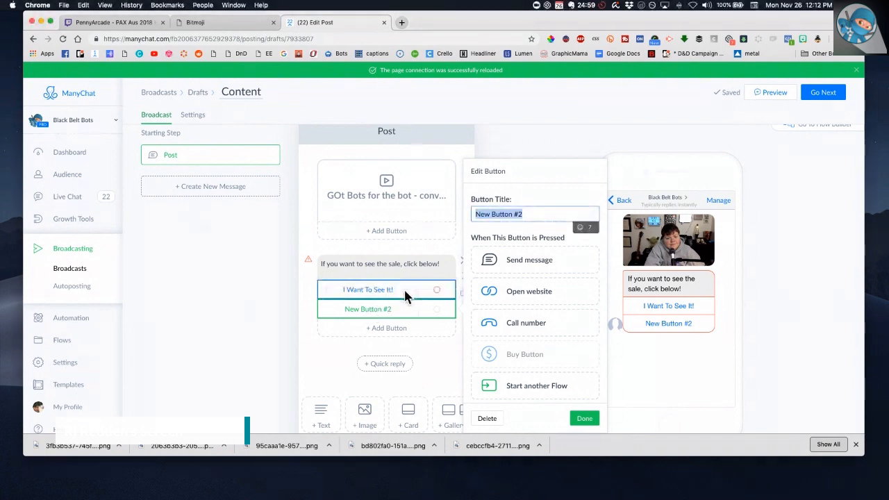
{"action": "left_click", "coordinate": [381, 308]}
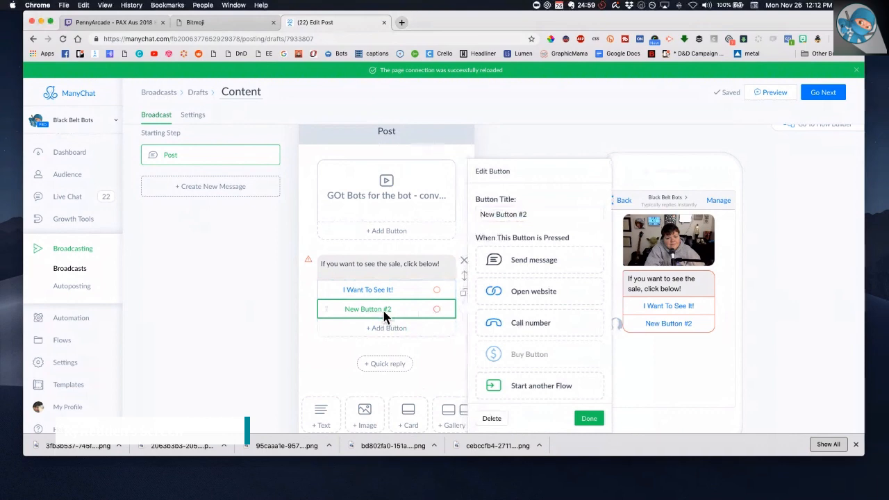
{"action": "left_click_drag", "start_coordinate": [536, 211], "coordinate": [472, 219]}
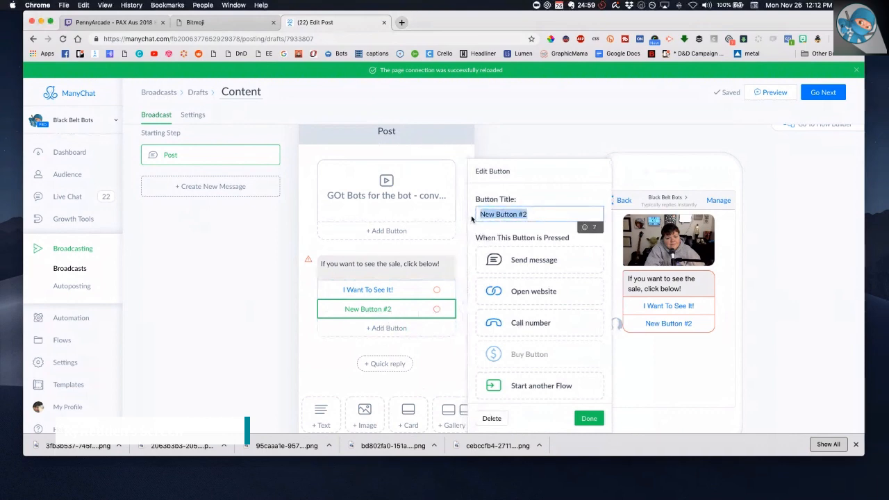
{"action": "type", "text": "Rather No"}
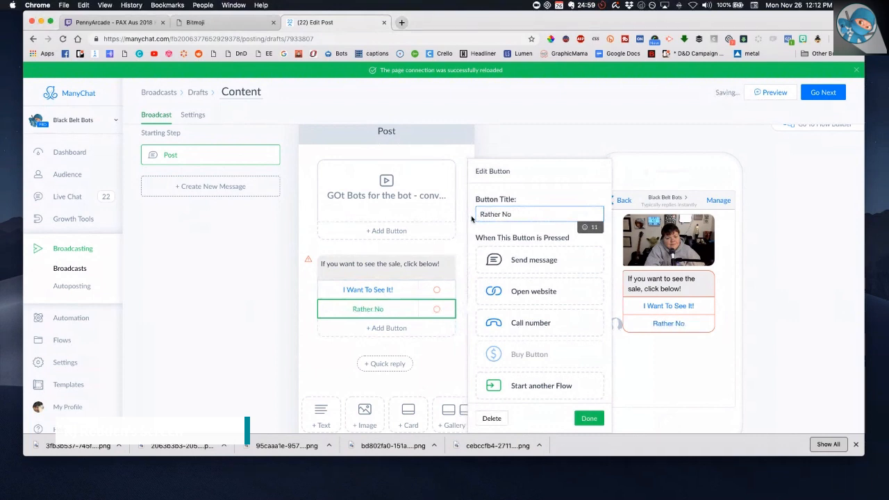
{"action": "type", "text": "t"}
{"action": "key", "text": "BackSpace"}
{"action": "key", "text": "BackSpace"}
{"action": "key", "text": "BackSpace"}
{"action": "key", "text": "BackSpace"}
{"action": "key", "text": "BackSpace"}
{"action": "key", "text": "BackSpace"}
{"action": "key", "text": "BackSpace"}
{"action": "key", "text": "BackSpace"}
{"action": "key", "text": "BackSpace"}
{"action": "key", "text": "BackSpace"}
Step: Title the second button "Not Right Now" and close the button editor
{"action": "type", "text": "Not Right Now"}
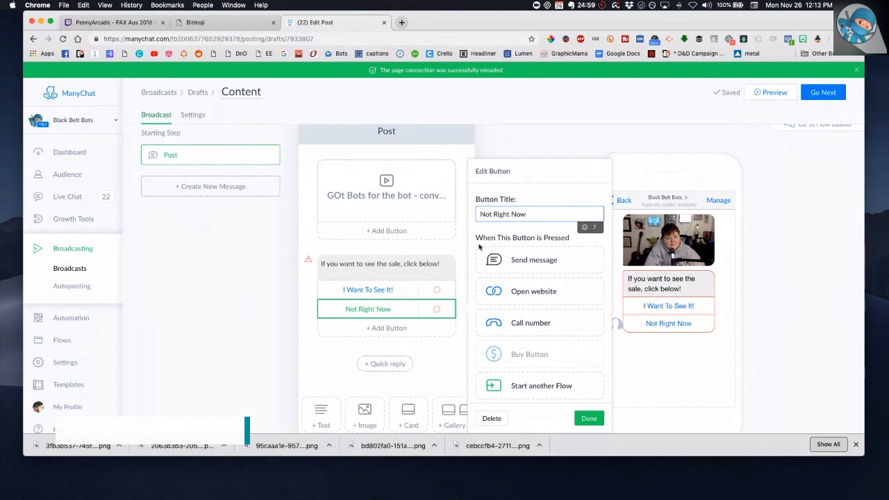
{"action": "left_click", "coordinate": [550, 140]}
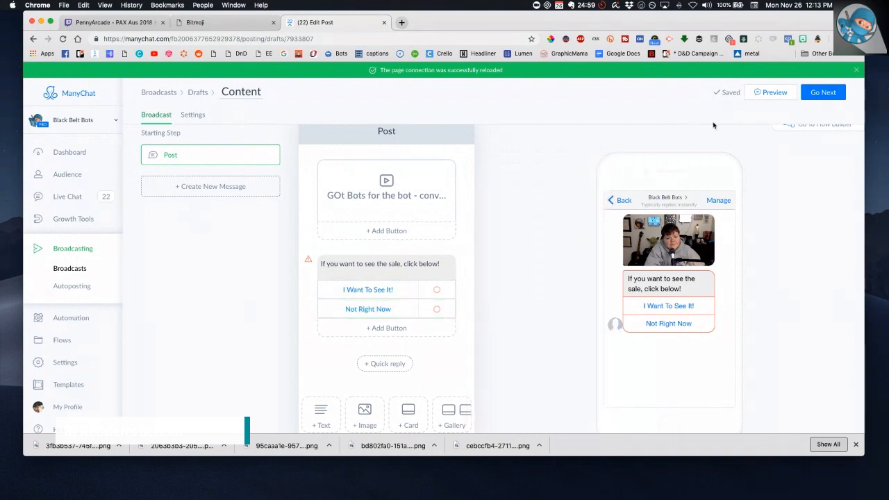
Step: Switch the broadcast draft to the Flow Builder view
{"action": "scroll", "coordinate": [798, 138], "scroll_direction": "up", "scroll_amount": 1}
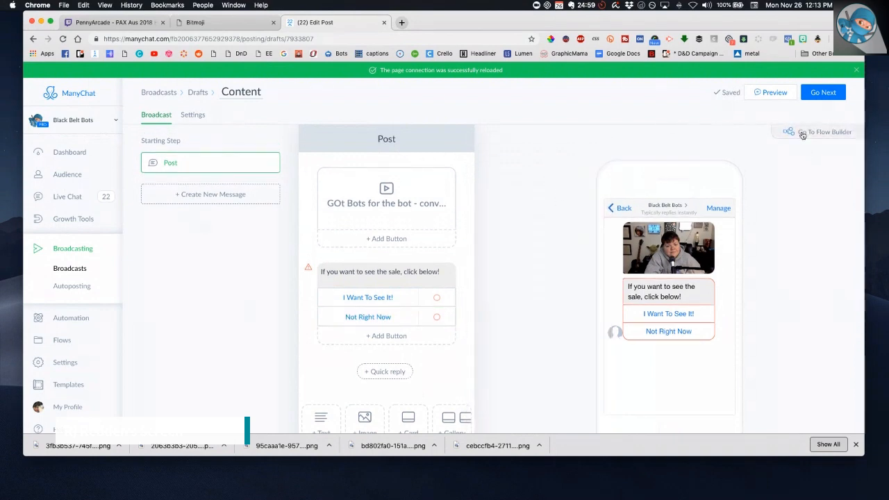
{"action": "left_click", "coordinate": [802, 134]}
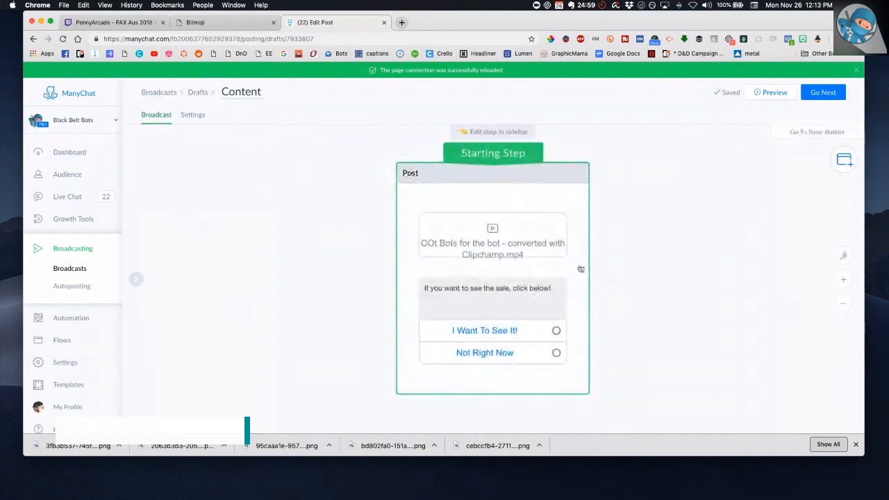
Step: Connect the "I Want To See It!" button to a new Perform Actions step placed beside the starting step
{"action": "left_click", "coordinate": [580, 268]}
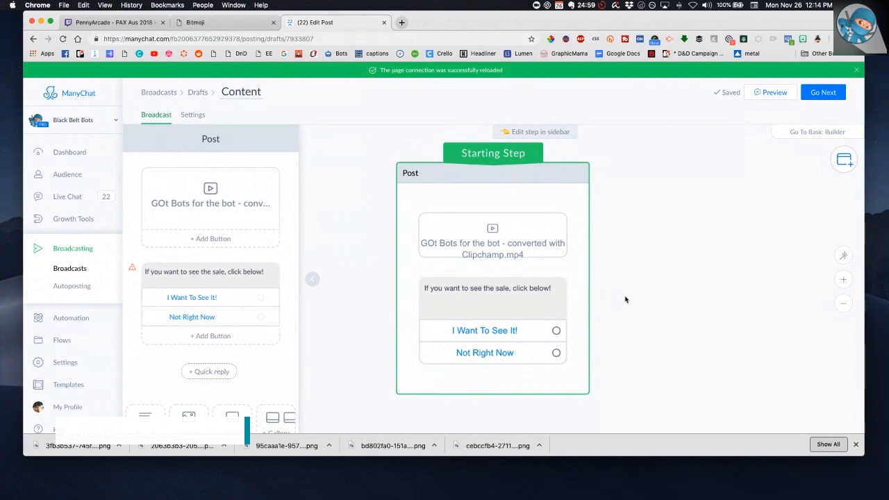
{"action": "left_click_drag", "start_coordinate": [628, 297], "coordinate": [554, 301]}
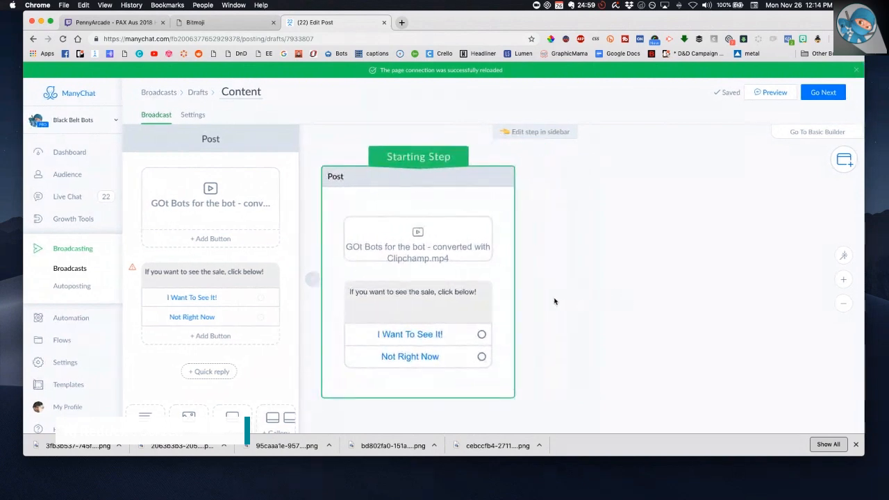
{"action": "left_click", "coordinate": [482, 336]}
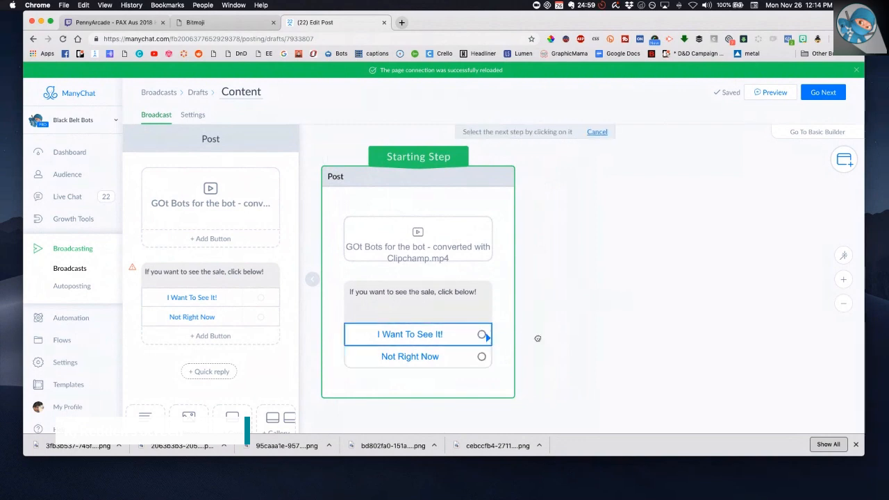
{"action": "left_click", "coordinate": [566, 257]}
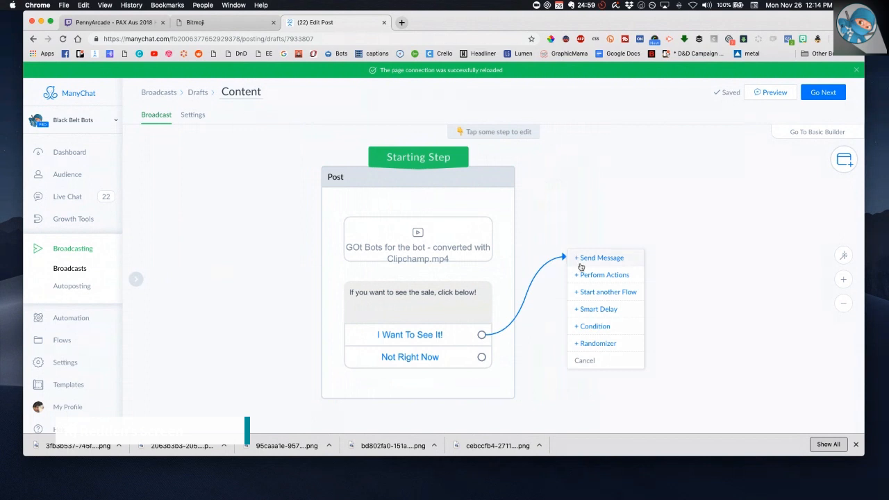
{"action": "left_click", "coordinate": [590, 276]}
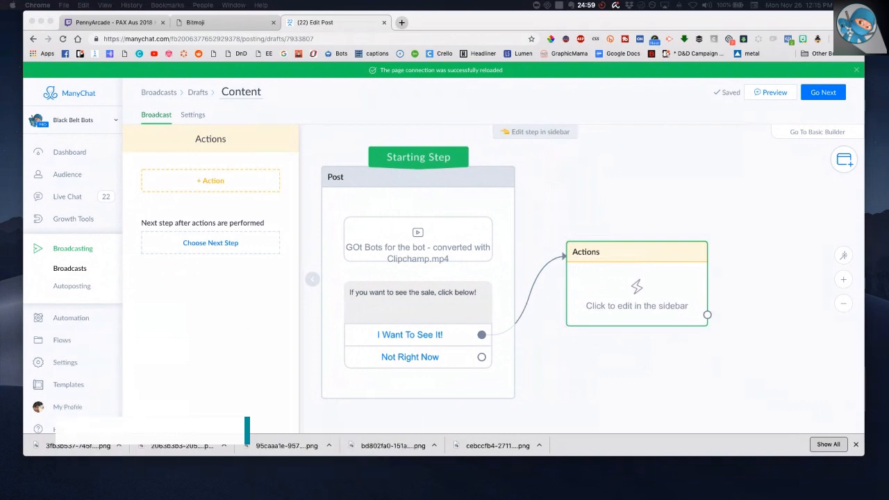
Step: Add an Add Tag action to the new actions step with the existing tag "clicked to see classes"
{"action": "left_click", "coordinate": [240, 359]}
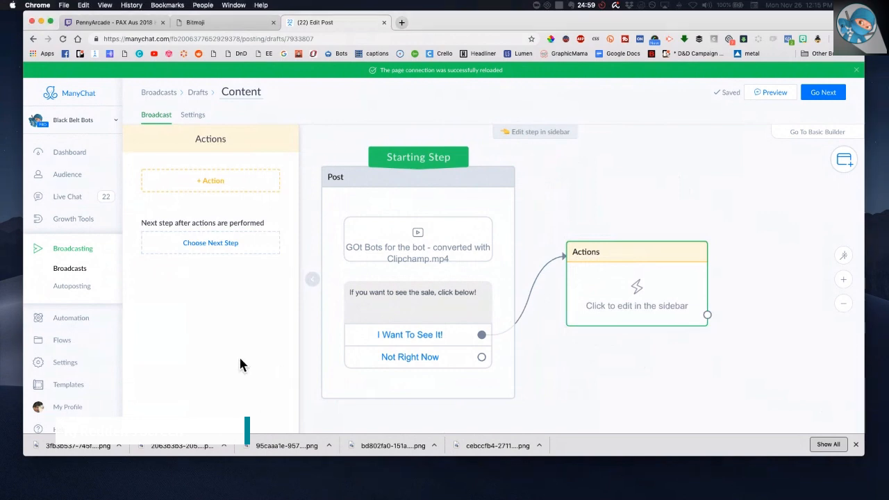
{"action": "left_click", "coordinate": [205, 182]}
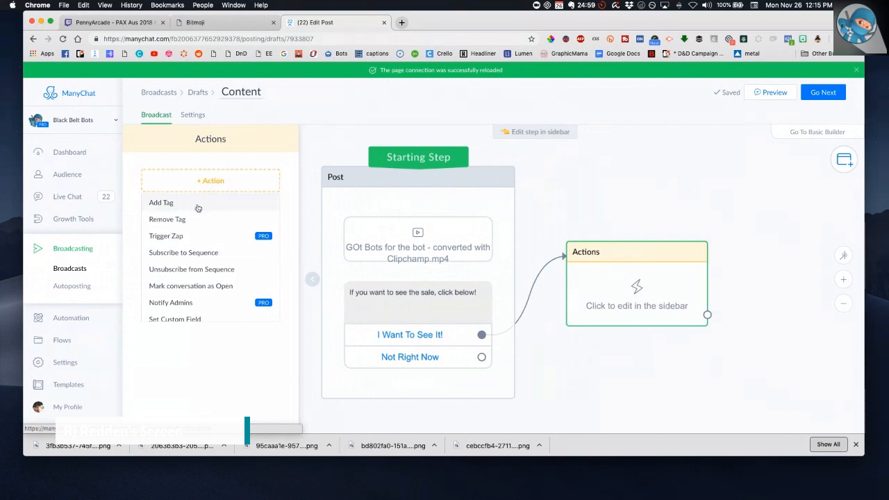
{"action": "left_click", "coordinate": [167, 202]}
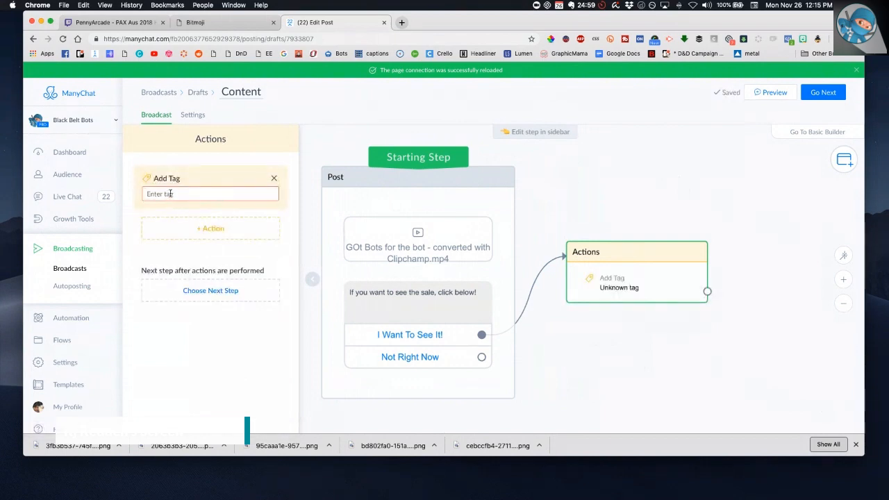
{"action": "left_click", "coordinate": [169, 194]}
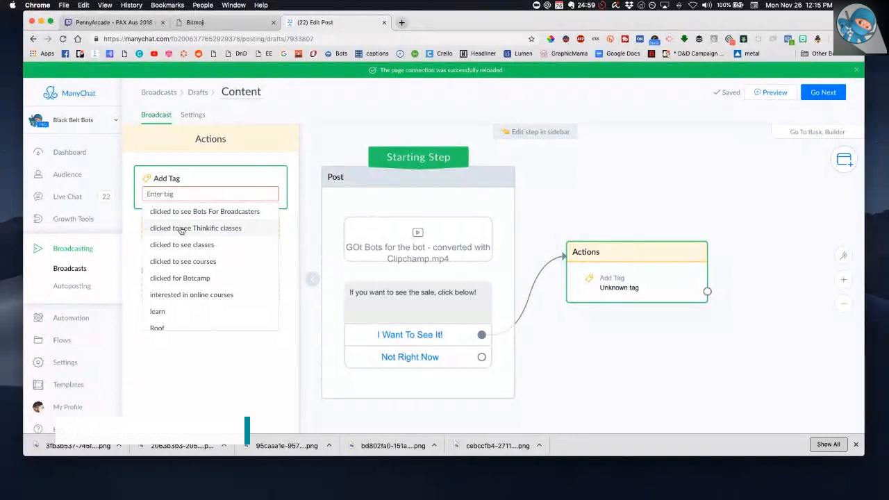
{"action": "scroll", "coordinate": [181, 230], "scroll_direction": "down", "scroll_amount": 5}
{"action": "scroll", "coordinate": [180, 230], "scroll_direction": "down", "scroll_amount": 8}
{"action": "scroll", "coordinate": [180, 231], "scroll_direction": "down", "scroll_amount": 8}
{"action": "scroll", "coordinate": [181, 230], "scroll_direction": "down", "scroll_amount": 8}
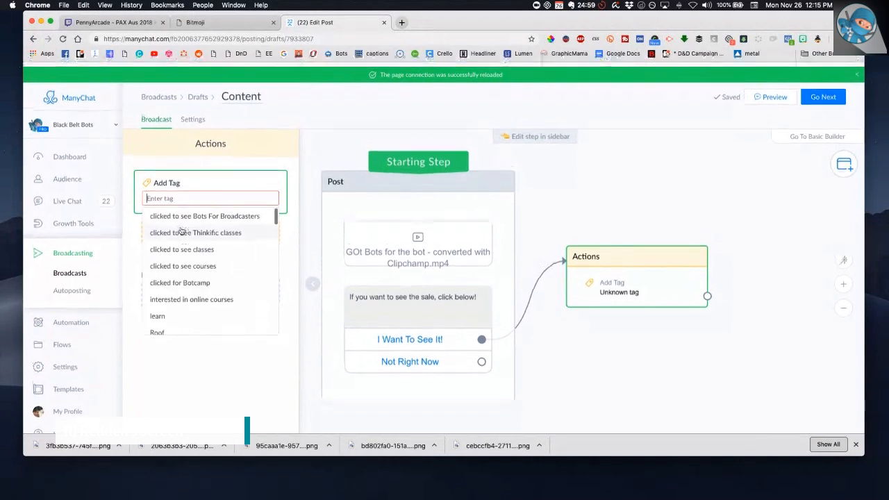
{"action": "scroll", "coordinate": [180, 231], "scroll_direction": "down", "scroll_amount": 1}
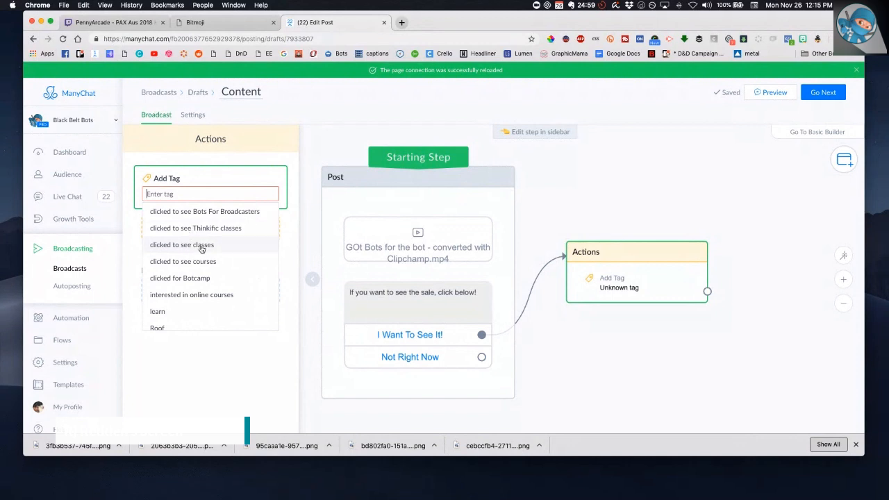
{"action": "left_click", "coordinate": [202, 249]}
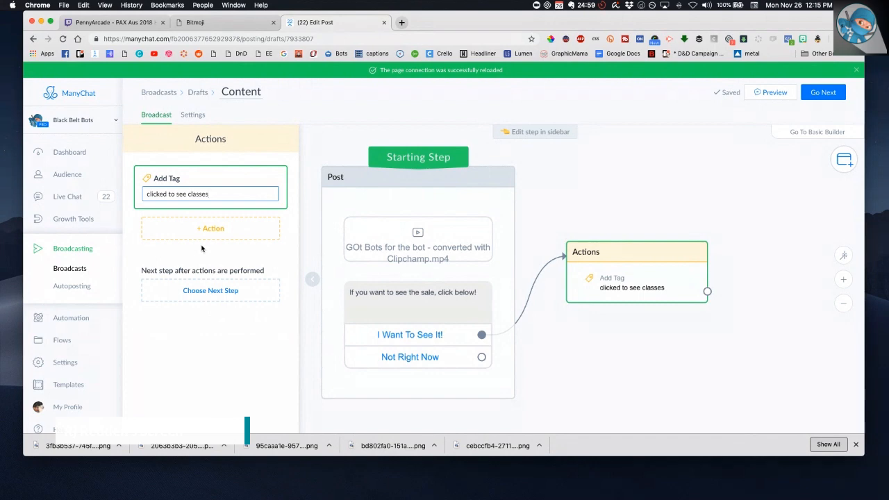
{"action": "left_click", "coordinate": [551, 377]}
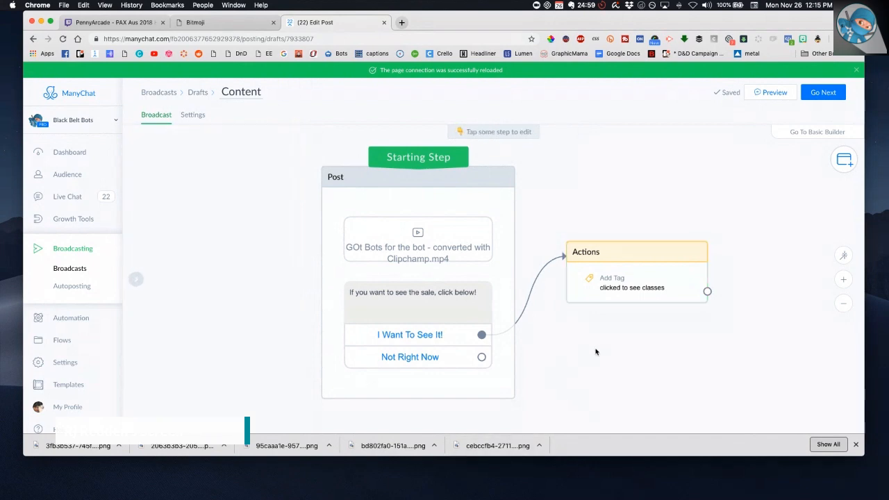
Step: Connect the actions step to a new Send Message step
{"action": "left_click_drag", "start_coordinate": [544, 353], "coordinate": [434, 366]}
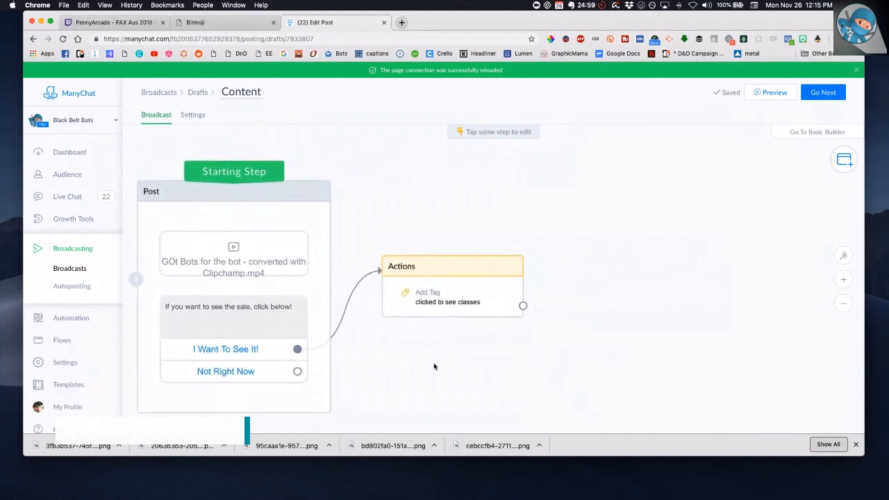
{"action": "left_click_drag", "start_coordinate": [523, 306], "coordinate": [589, 167]}
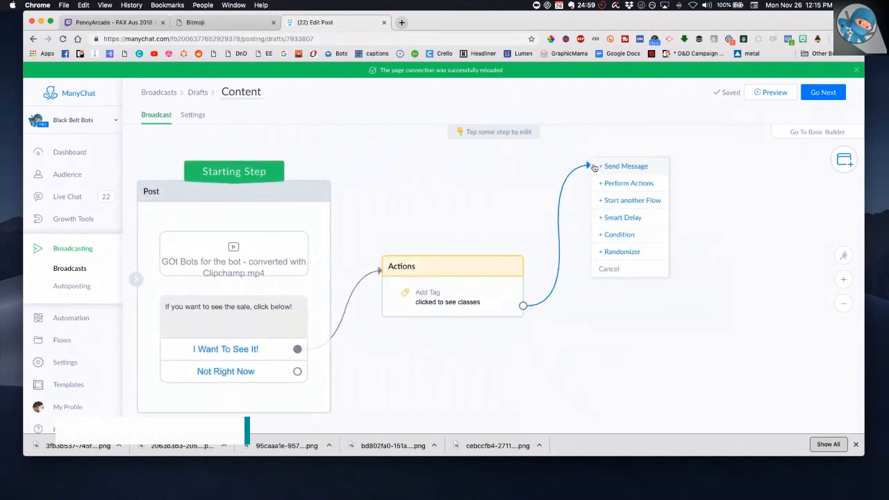
{"action": "left_click", "coordinate": [602, 166]}
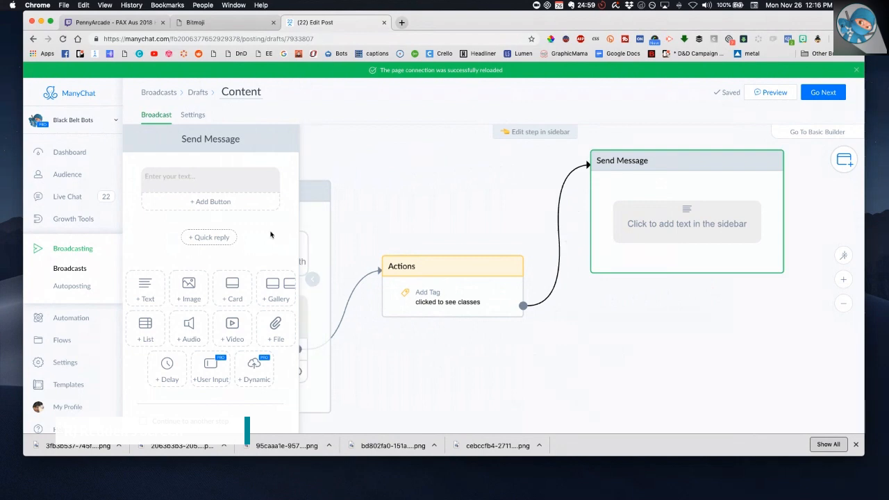
Step: Add a 3-second typing delay to the new message and move it above the empty text block
{"action": "left_click", "coordinate": [224, 182]}
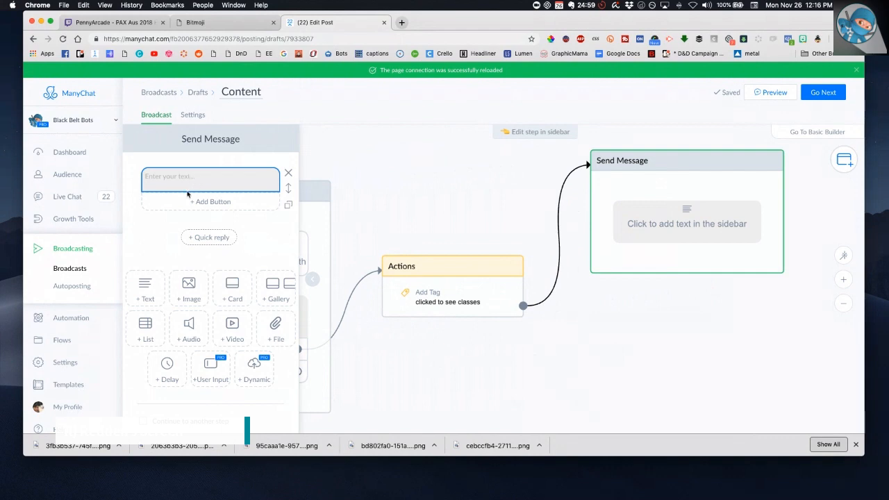
{"action": "left_click", "coordinate": [167, 370]}
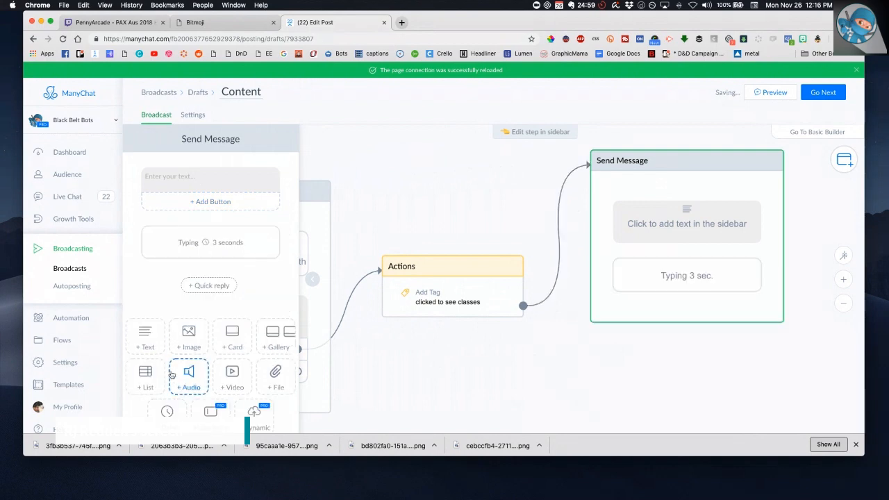
{"action": "left_click_drag", "start_coordinate": [286, 246], "coordinate": [281, 174]}
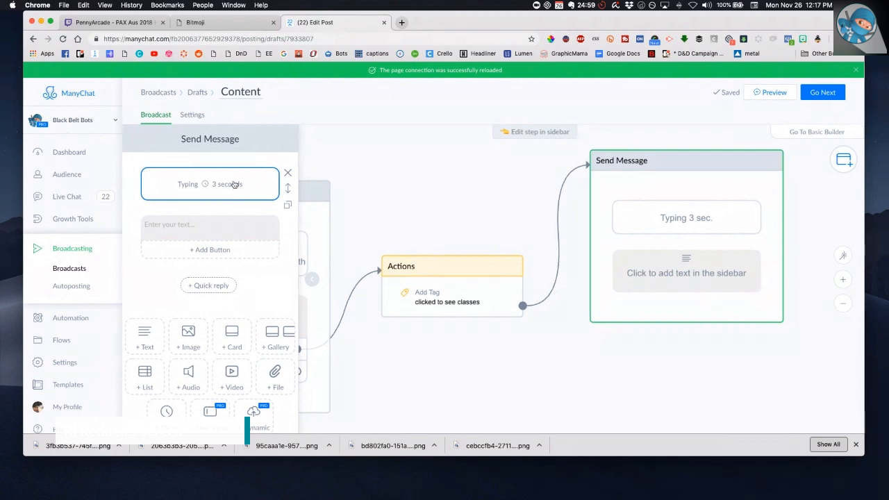
Step: Add a video block to the message and move it between the typing delay and the text block
{"action": "scroll", "coordinate": [250, 295], "scroll_direction": "down", "scroll_amount": 2}
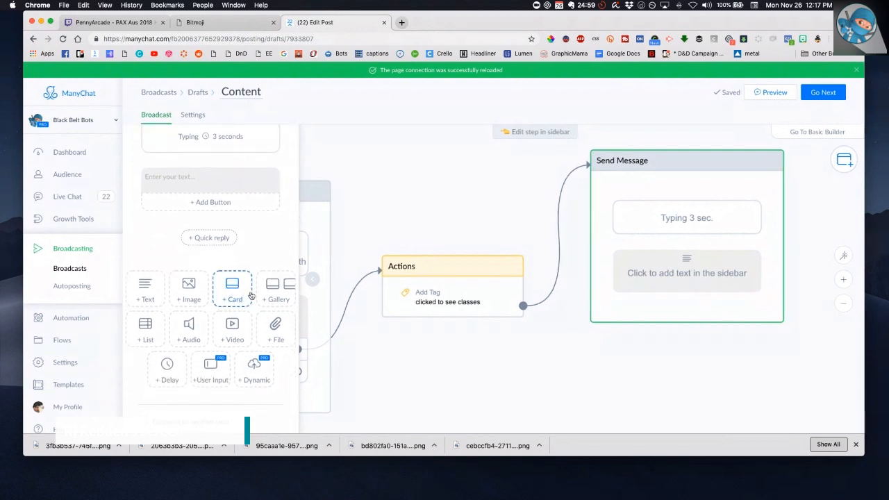
{"action": "left_click", "coordinate": [234, 339]}
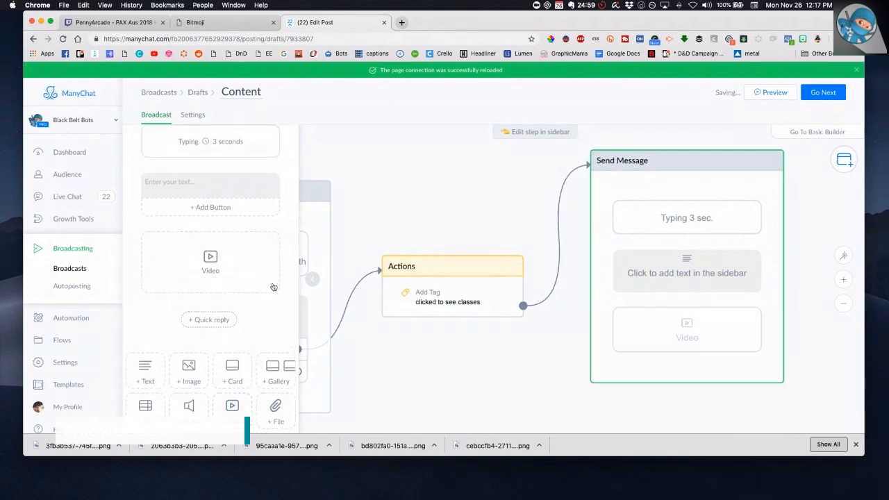
{"action": "left_click_drag", "start_coordinate": [290, 254], "coordinate": [284, 186]}
Step: Upload "Got Bots message 2 - converted with Clipchamp.mp4" from Downloads into the message's video block
{"action": "left_click", "coordinate": [205, 206]}
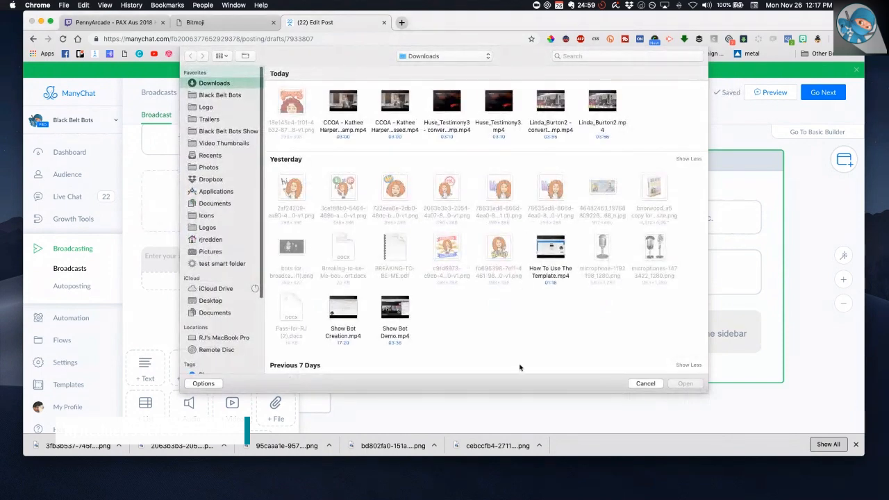
{"action": "scroll", "coordinate": [493, 334], "scroll_direction": "down", "scroll_amount": 10}
{"action": "scroll", "coordinate": [493, 335], "scroll_direction": "down", "scroll_amount": 20}
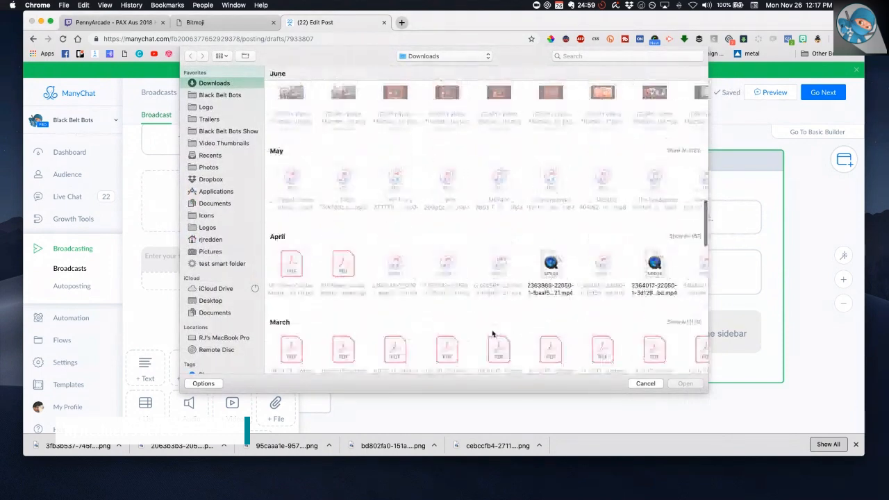
{"action": "scroll", "coordinate": [495, 335], "scroll_direction": "right", "scroll_amount": 10}
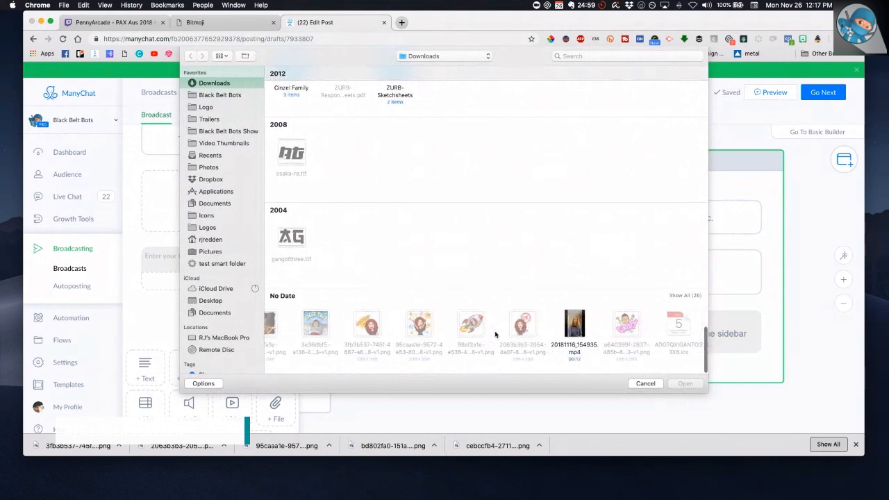
{"action": "scroll", "coordinate": [496, 335], "scroll_direction": "right", "scroll_amount": 10}
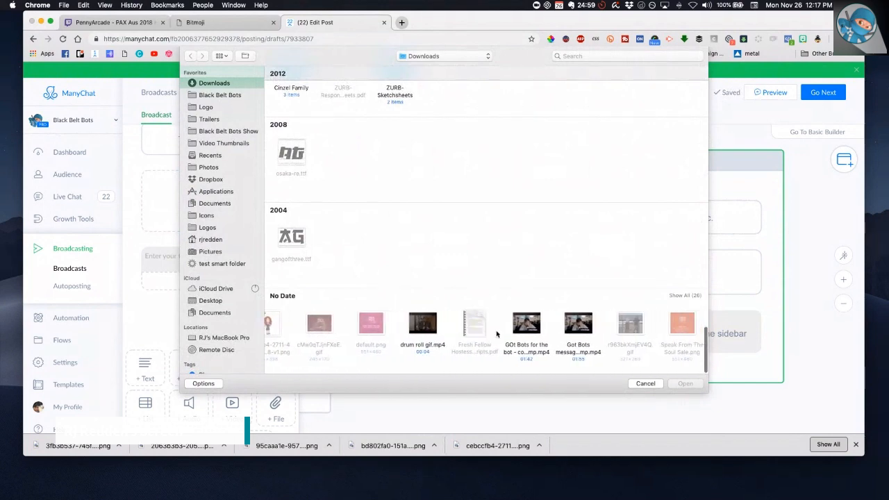
{"action": "left_click", "coordinate": [506, 325]}
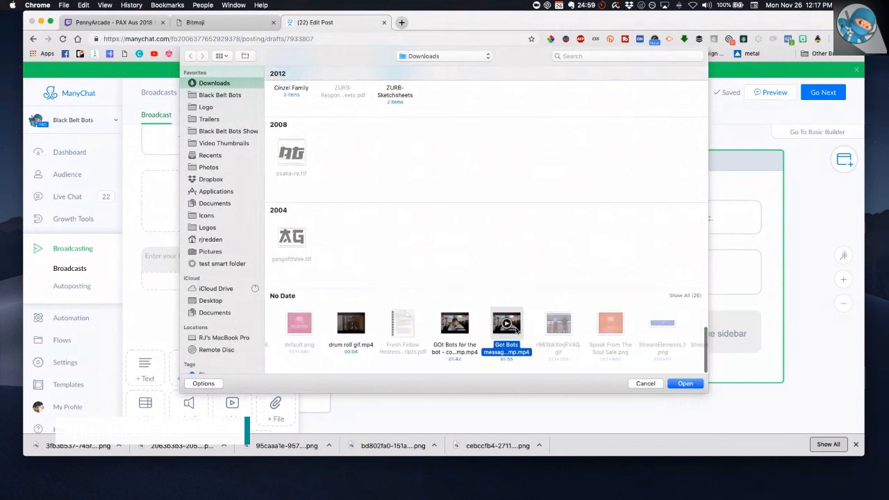
{"action": "left_click", "coordinate": [686, 384]}
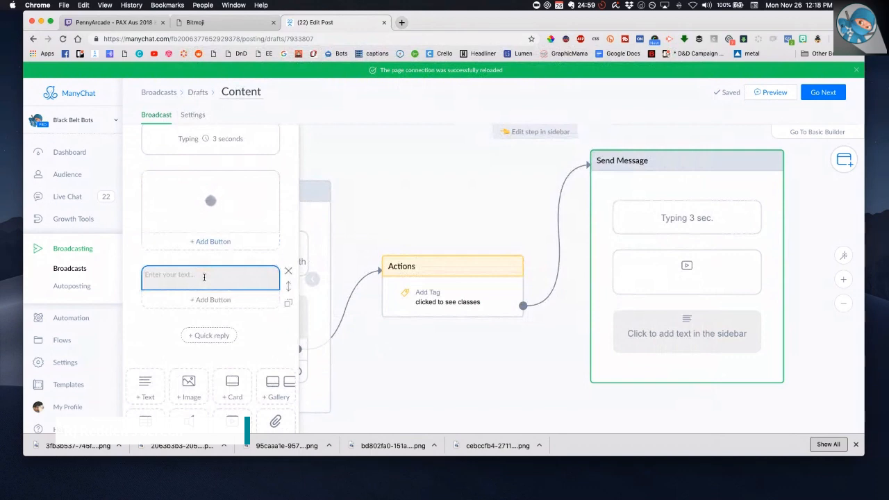
Step: Duplicate the 3-second typing delay and move the copy between the video and the text block
{"action": "scroll", "coordinate": [206, 280], "scroll_direction": "up", "scroll_amount": 2}
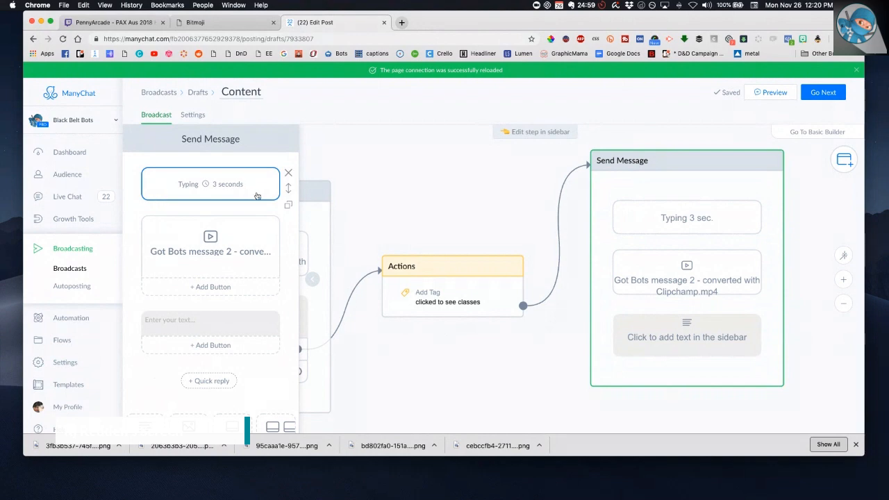
{"action": "left_click", "coordinate": [287, 207]}
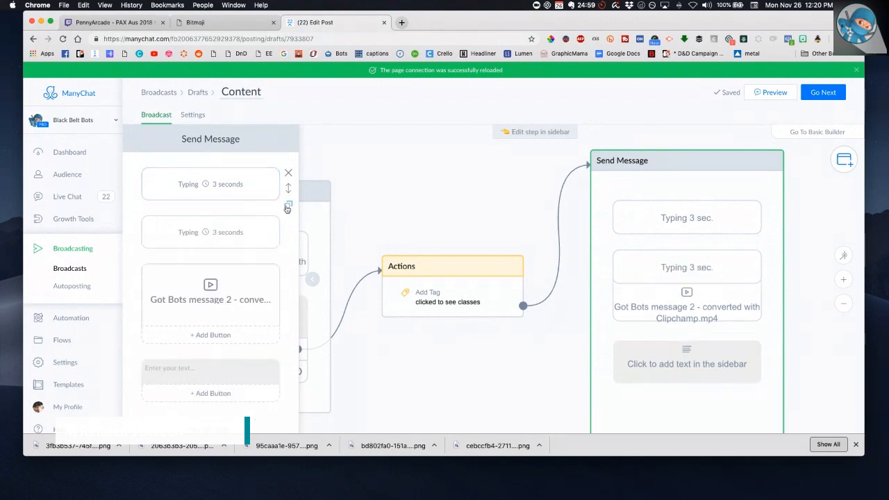
{"action": "left_click_drag", "start_coordinate": [288, 237], "coordinate": [287, 330]}
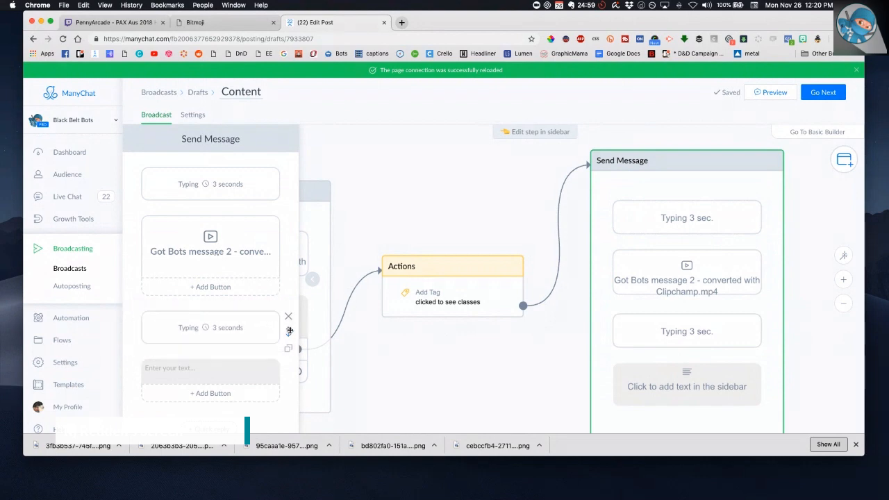
Step: Set the delay below the video to 60 seconds without the typing indicator, and duplicate it
{"action": "left_click", "coordinate": [217, 330]}
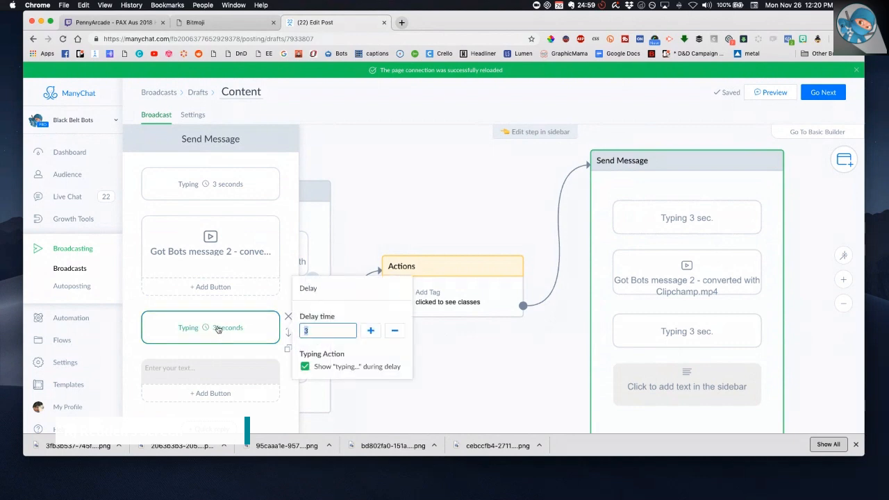
{"action": "left_click", "coordinate": [305, 366]}
{"action": "left_click_drag", "start_coordinate": [311, 330], "coordinate": [296, 332]}
{"action": "type", "text": "60"}
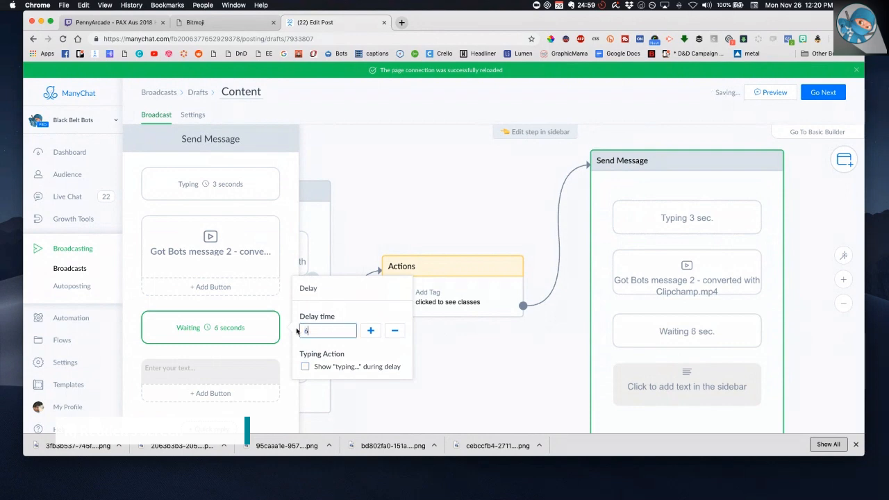
{"action": "left_click", "coordinate": [137, 350]}
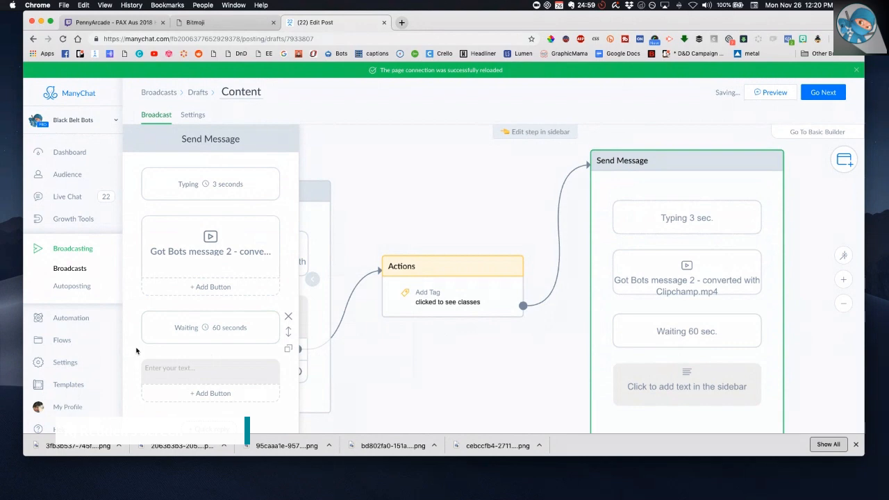
{"action": "left_click", "coordinate": [288, 351]}
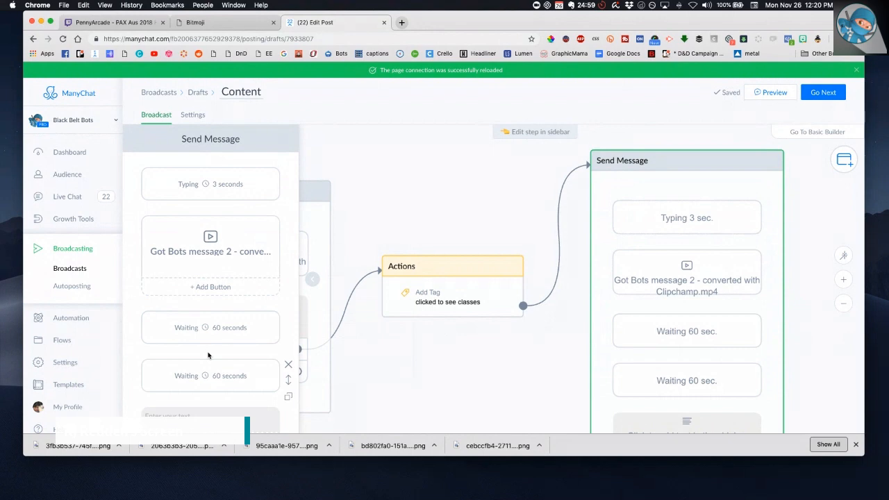
{"action": "scroll", "coordinate": [208, 356], "scroll_direction": "down", "scroll_amount": 2}
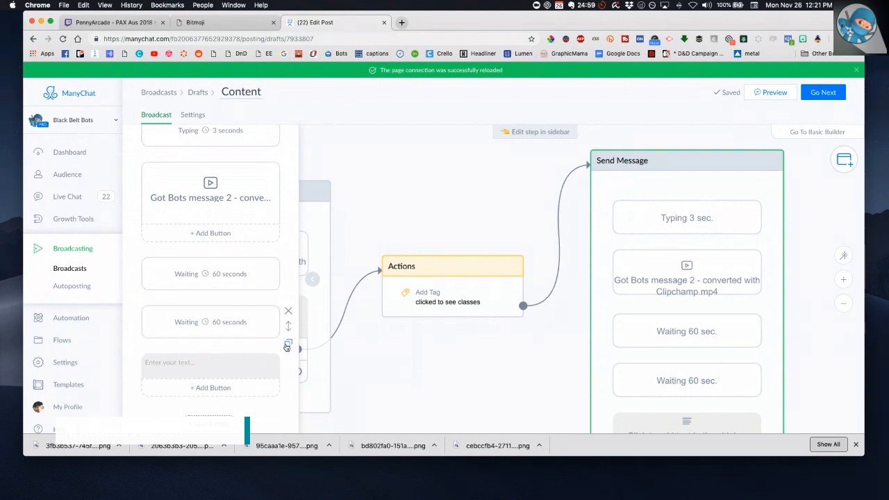
Step: Duplicate the second 60-second delay and set the copy to 5 seconds with the typing indicator shown
{"action": "left_click", "coordinate": [286, 347]}
{"action": "left_click", "coordinate": [179, 374]}
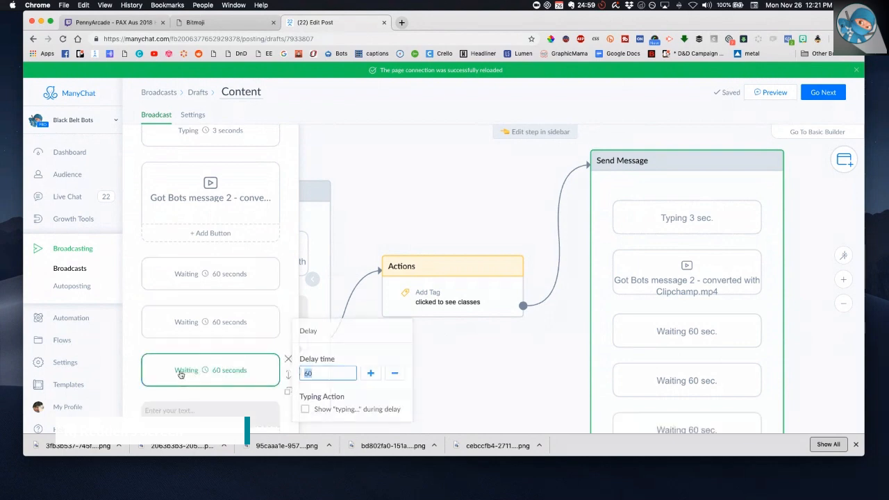
{"action": "left_click", "coordinate": [305, 409]}
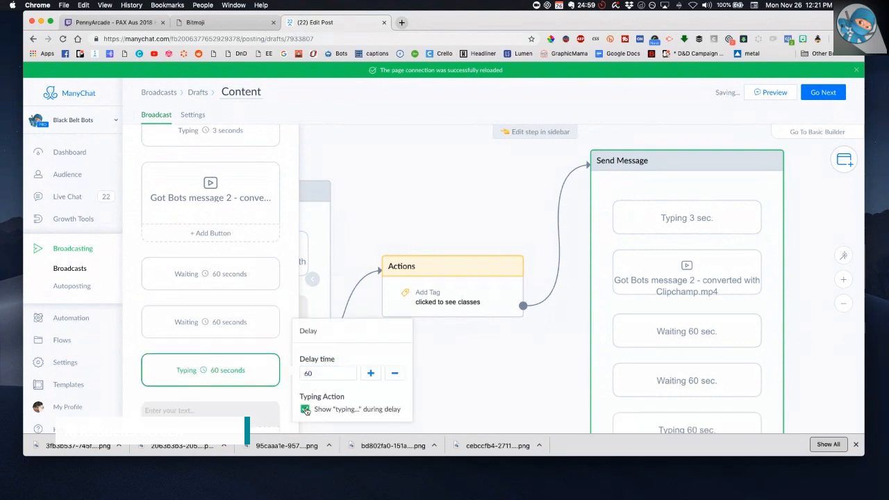
{"action": "left_click_drag", "start_coordinate": [317, 373], "coordinate": [300, 374]}
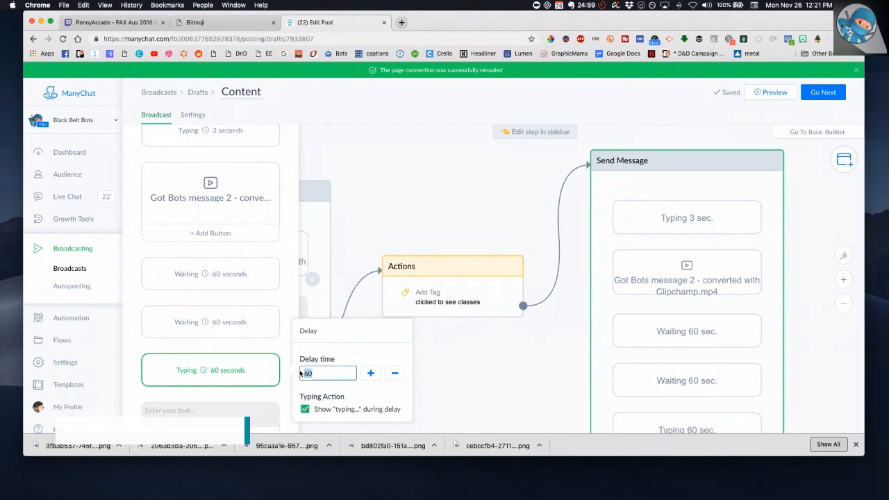
{"action": "type", "text": "5"}
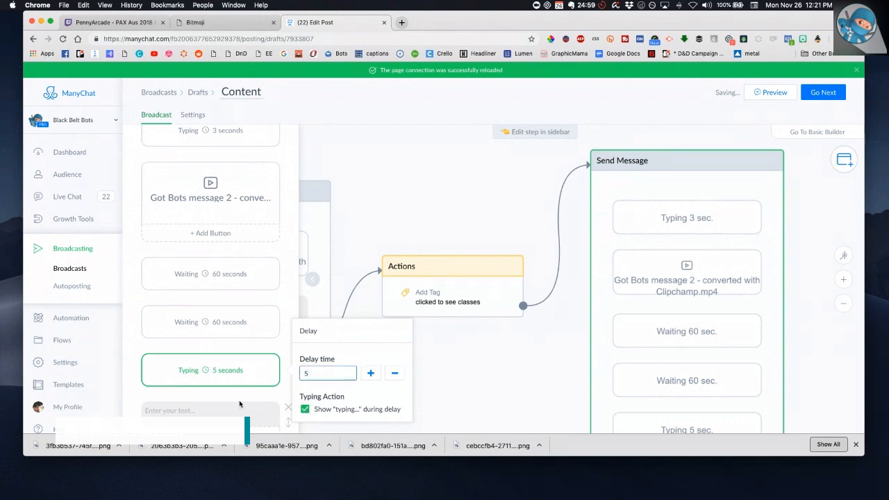
{"action": "left_click", "coordinate": [130, 400]}
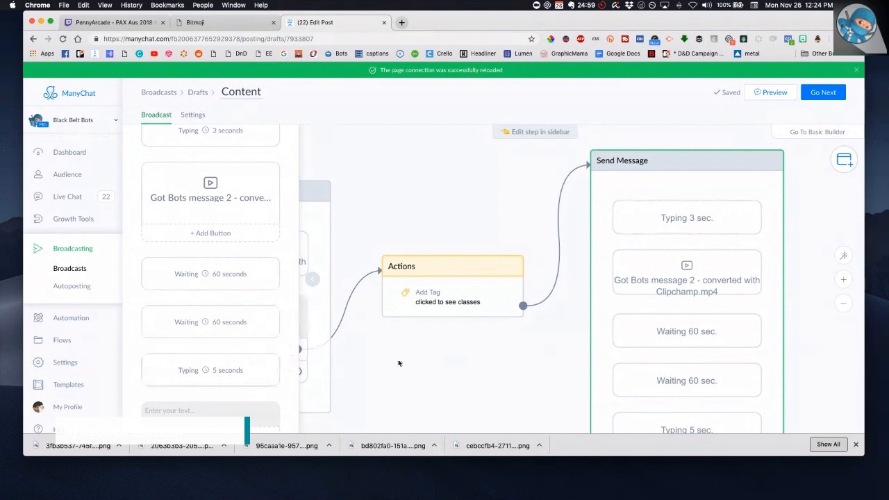
{"action": "scroll", "coordinate": [183, 362], "scroll_direction": "down", "scroll_amount": 2}
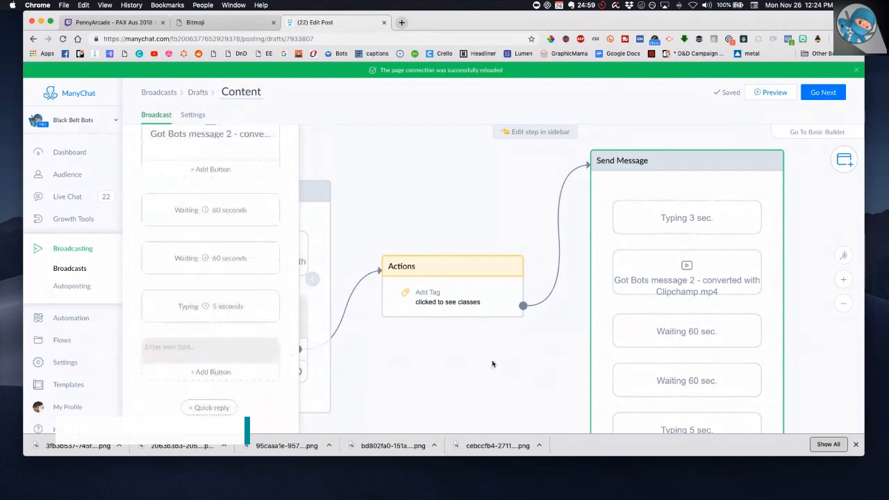
{"action": "scroll", "coordinate": [493, 364], "scroll_direction": "down", "scroll_amount": 5}
{"action": "left_click_drag", "start_coordinate": [492, 414], "coordinate": [377, 322]}
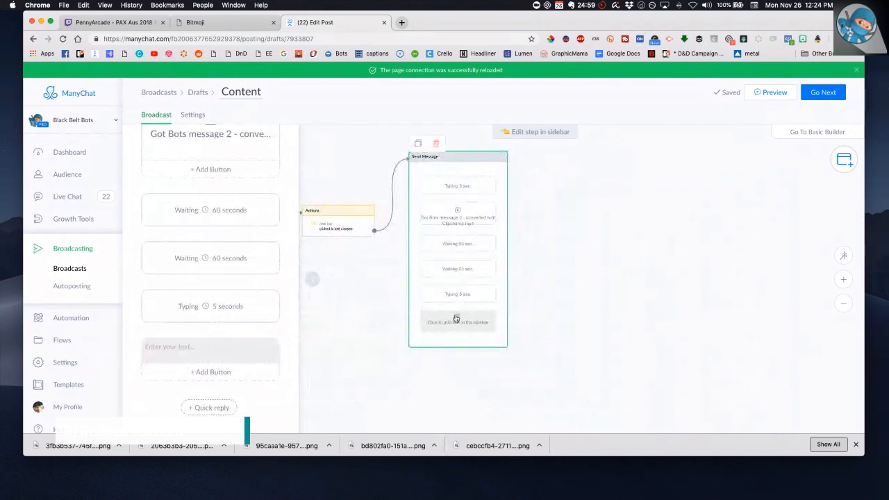
{"action": "scroll", "coordinate": [164, 310], "scroll_direction": "up", "scroll_amount": 3}
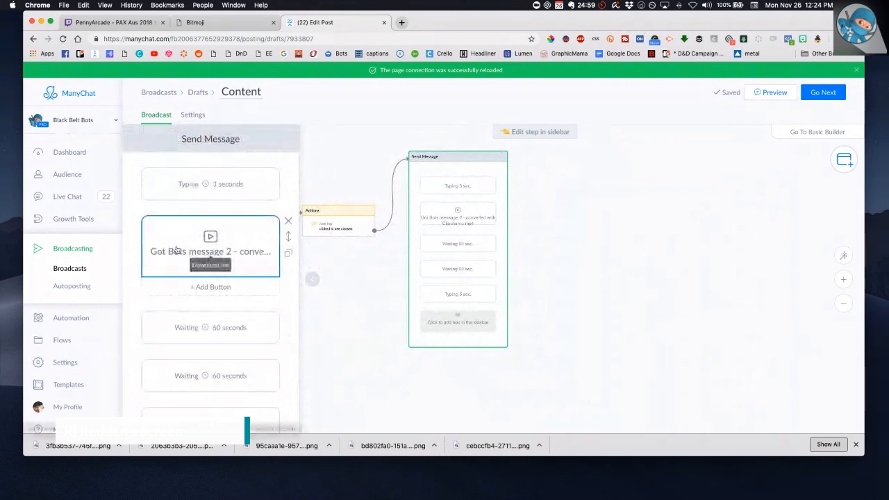
{"action": "left_click_drag", "start_coordinate": [374, 290], "coordinate": [490, 300]}
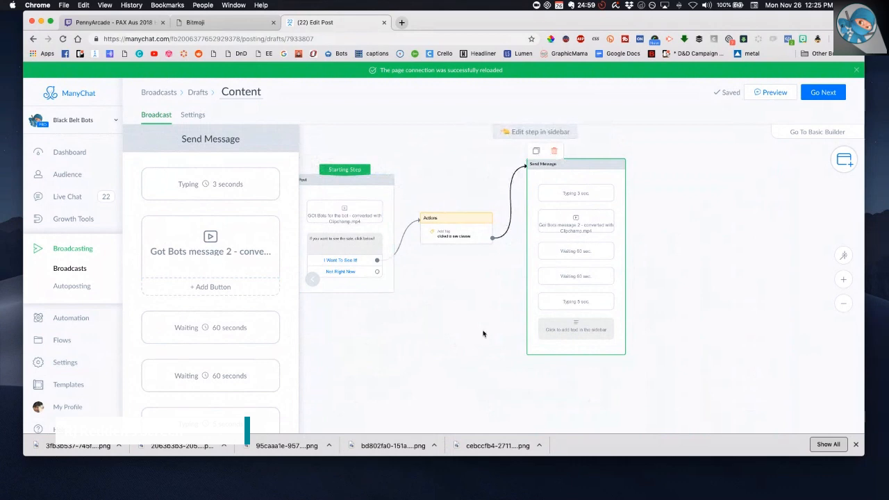
{"action": "left_click_drag", "start_coordinate": [482, 333], "coordinate": [329, 333]}
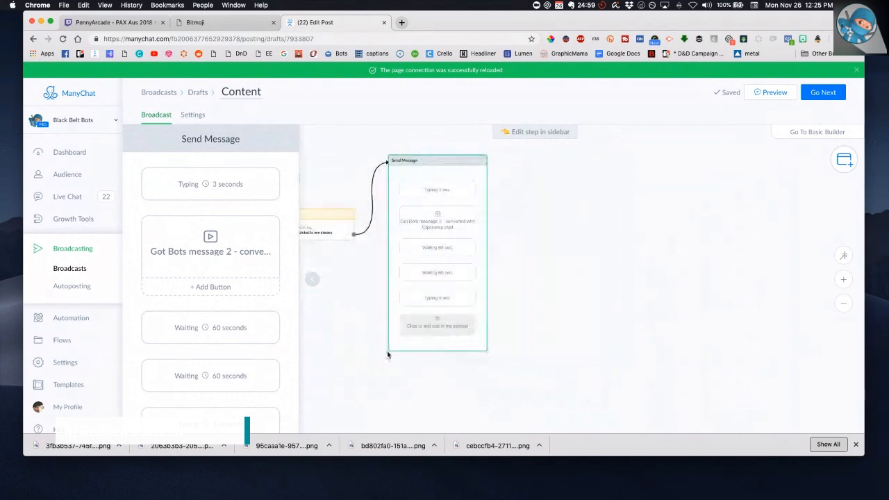
{"action": "scroll", "coordinate": [227, 332], "scroll_direction": "down", "scroll_amount": 5}
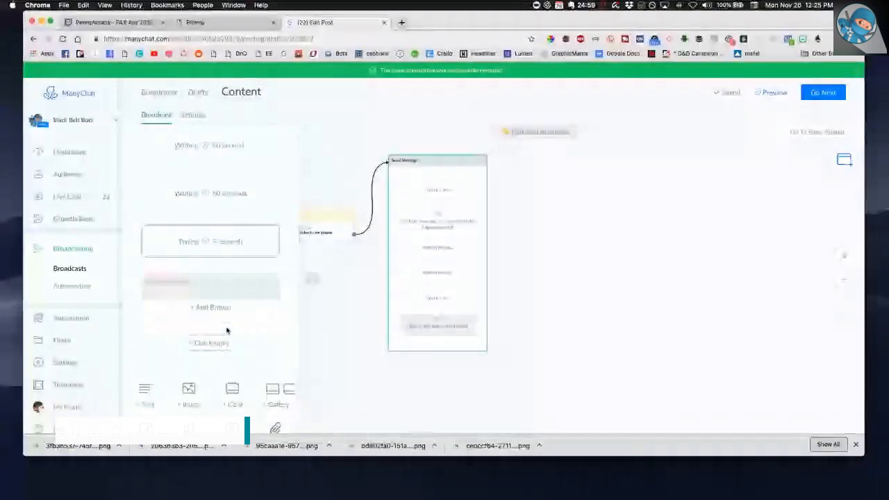
{"action": "left_click", "coordinate": [184, 309]}
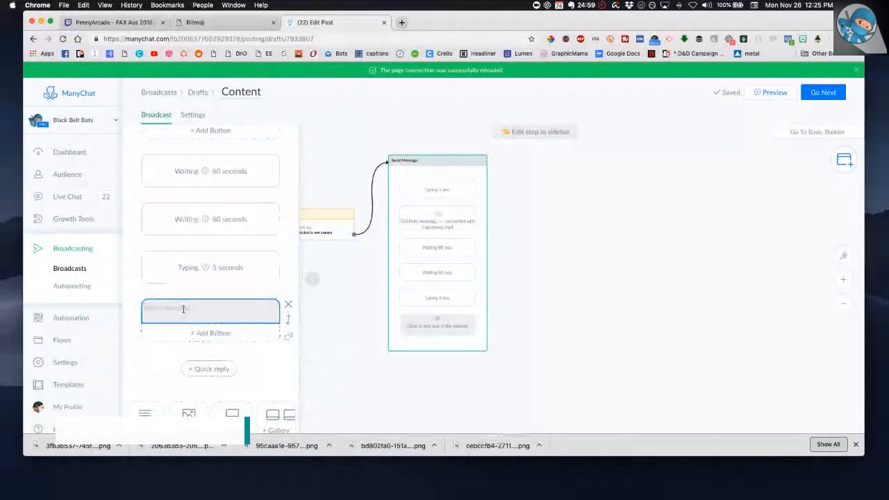
{"action": "type", "text": "Click below to"}
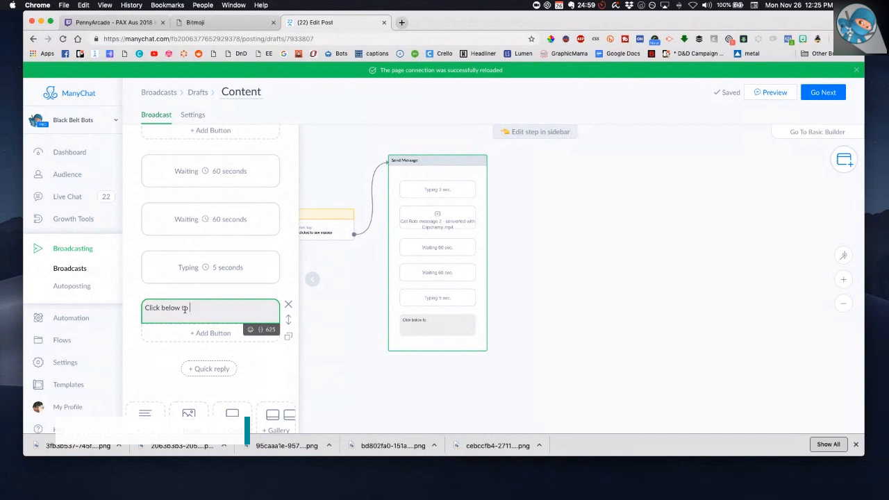
{"action": "left_click_drag", "start_coordinate": [189, 308], "coordinate": [143, 308]}
{"action": "key", "text": "BackSpace"}
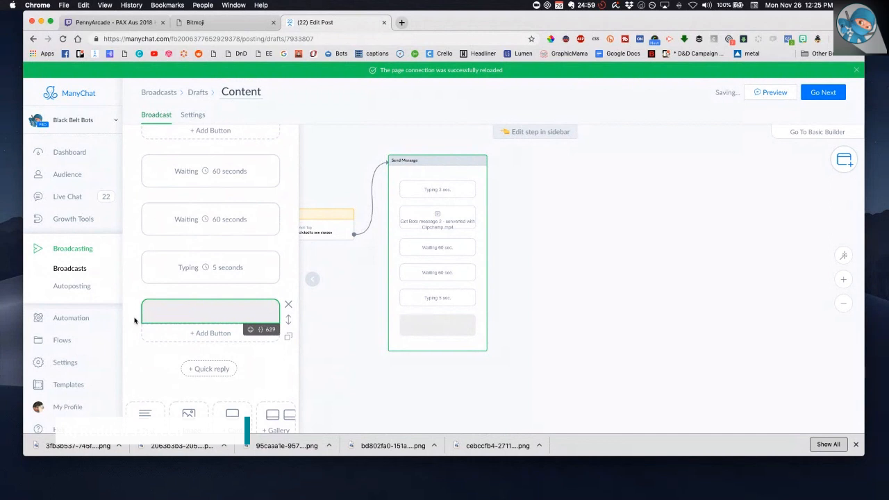
{"action": "key", "text": "BackSpace"}
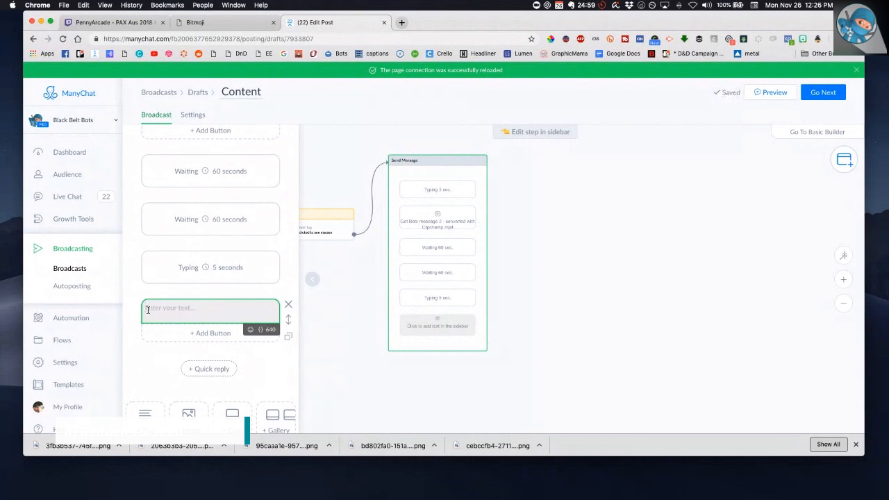
Step: Write 'To see the "Bots For Broadcasters" class on Udemy, click the Udemy button below.' in the empty text block, followed by a blank line
{"action": "type", "text": "To see t"}
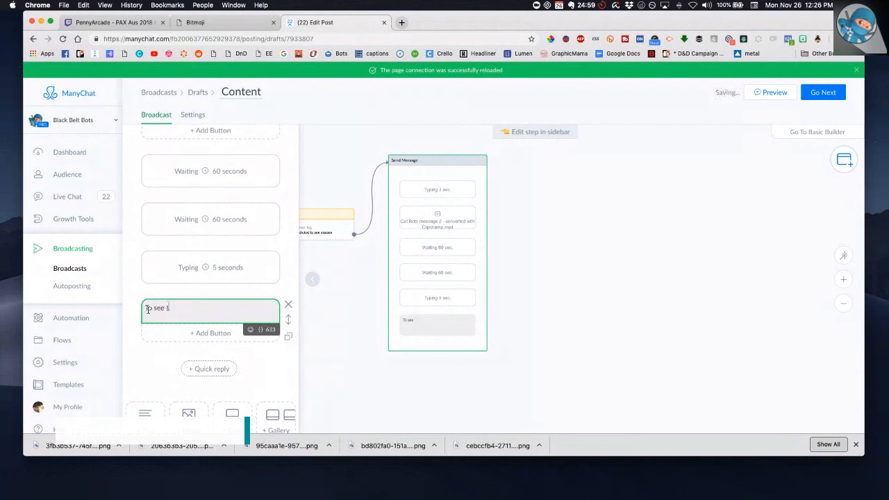
{"action": "type", "text": "he \"Bots For Broadcs"}
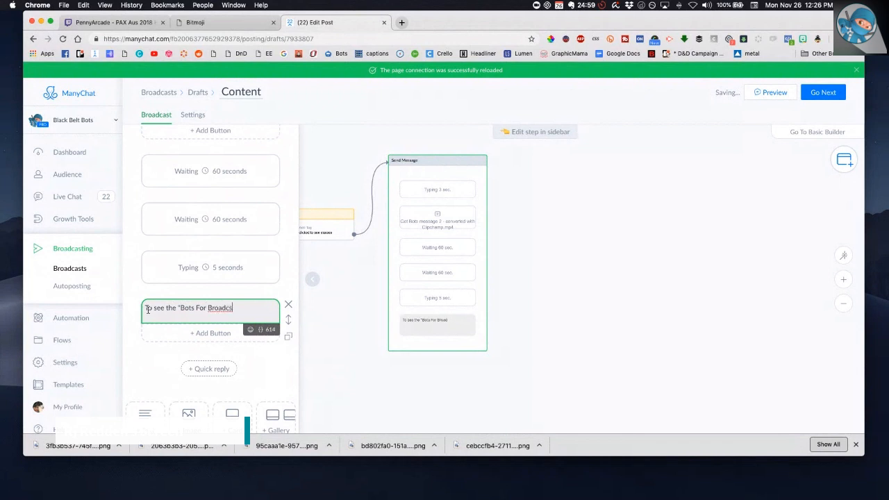
{"action": "key", "text": "BackSpace"}
{"action": "type", "text": "asters\" class on Uden"}
{"action": "key", "text": "BackSpace"}
{"action": "type", "text": "my, click Udemy"}
{"action": "key", "text": "BackSpace"}
{"action": "key", "text": "BackSpace"}
{"action": "key", "text": "BackSpace"}
{"action": "key", "text": "BackSpace"}
{"action": "key", "text": "BackSpace"}
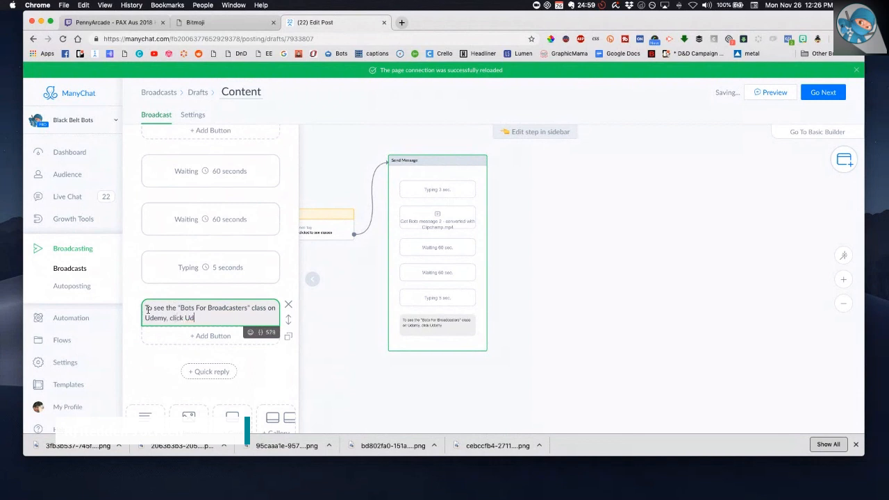
{"action": "type", "text": "the Udemy button below."}
{"action": "key", "text": "Return"}
{"action": "key", "text": "Return"}
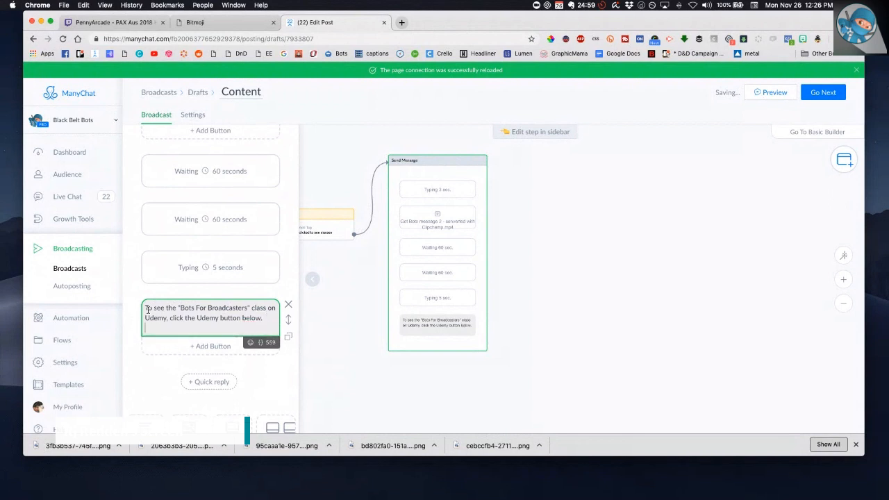
Step: Add a second paragraph reading 'To see Black Belt Botcamp and the template packages, click the Black Belt Botcamp button below.'
{"action": "type", "text": "To see "}
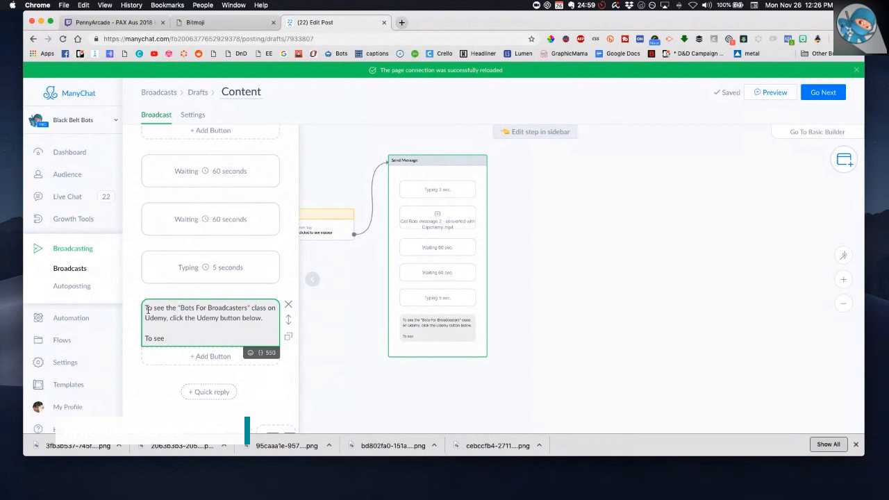
{"action": "type", "text": "Black Belt Botcamp and the template packages"}
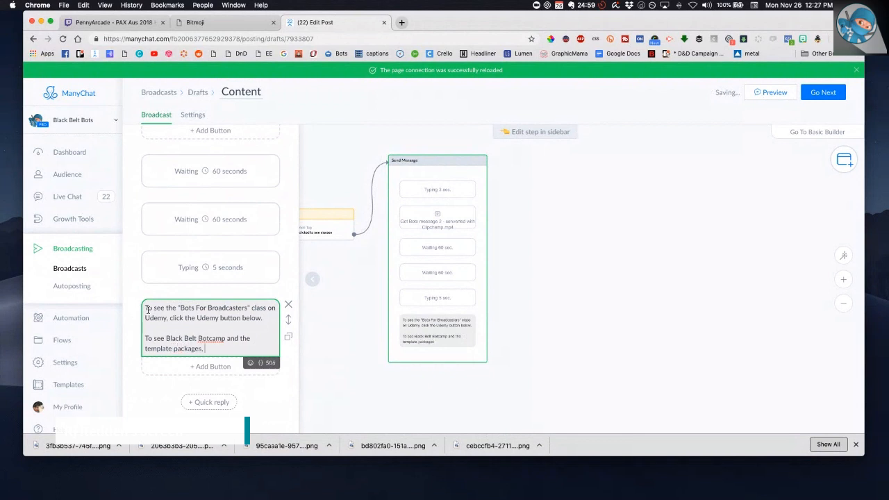
{"action": "type", "text": ", click the Black Belt Botcamp"}
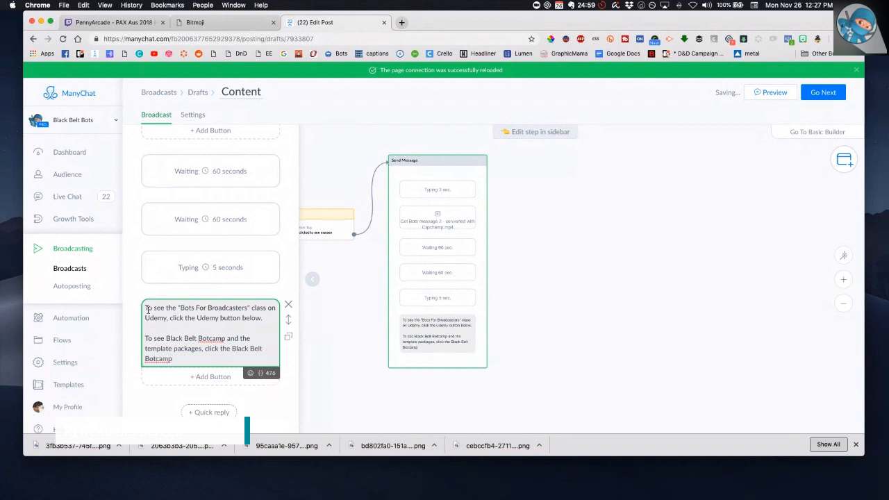
{"action": "type", "text": " button below."}
Step: Put quotation marks around the first mention of Black Belt Botcamp in the text block's second paragraph
{"action": "scroll", "coordinate": [147, 310], "scroll_direction": "down", "scroll_amount": 1}
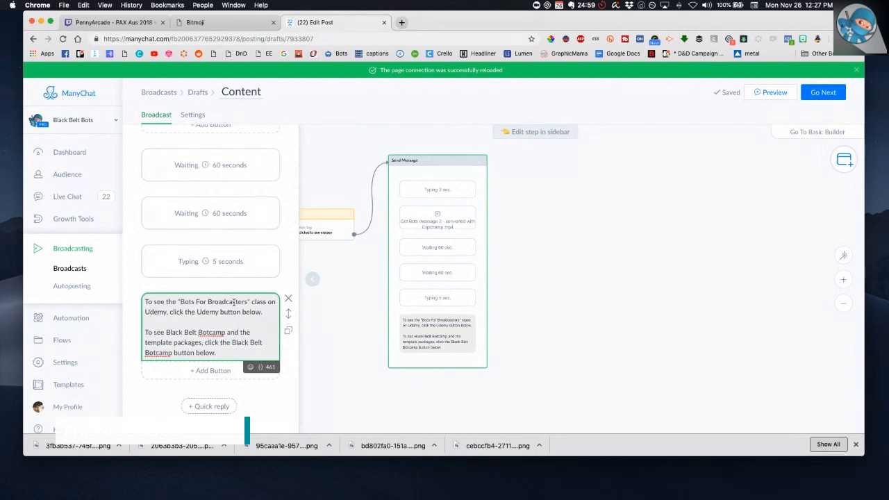
{"action": "left_click", "coordinate": [167, 332]}
{"action": "type", "text": "\""}
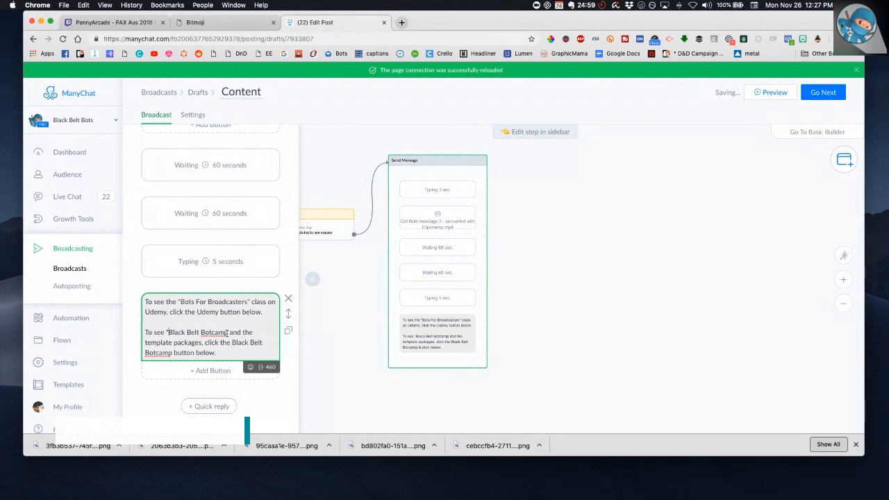
{"action": "left_click", "coordinate": [227, 333]}
{"action": "type", "text": "\""}
{"action": "left_click", "coordinate": [156, 397]}
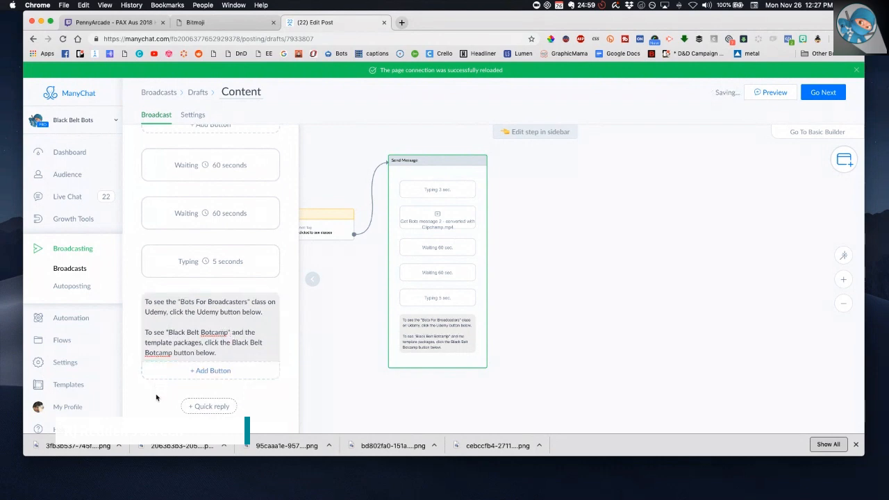
Step: Add two buttons under the text block, titled "Udemy" and "Black Belt Botcamp"
{"action": "left_click", "coordinate": [207, 375]}
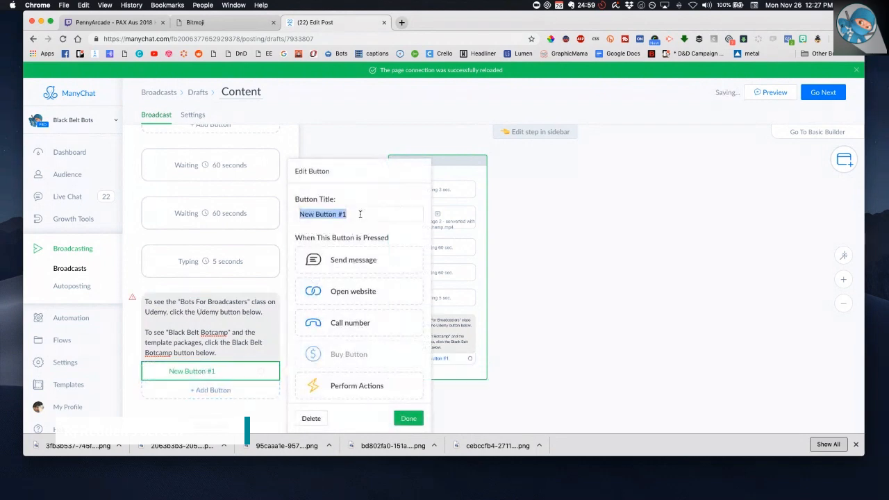
{"action": "type", "text": "Udemy"}
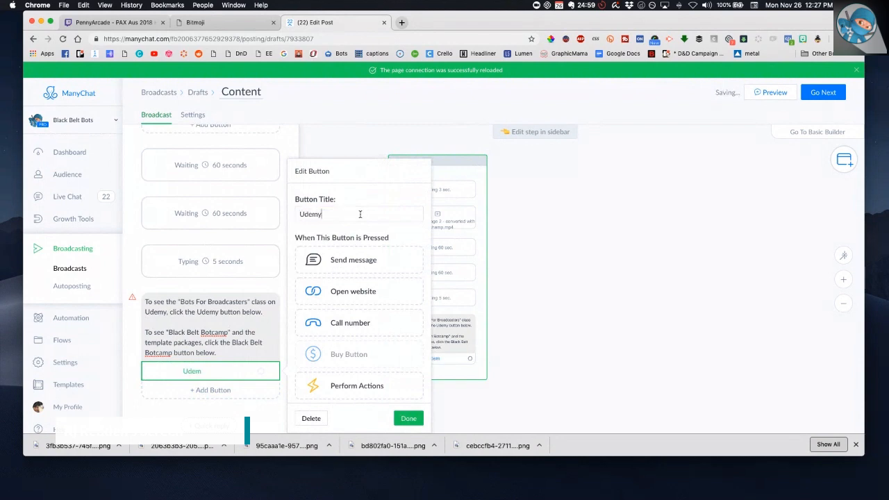
{"action": "left_click", "coordinate": [205, 395]}
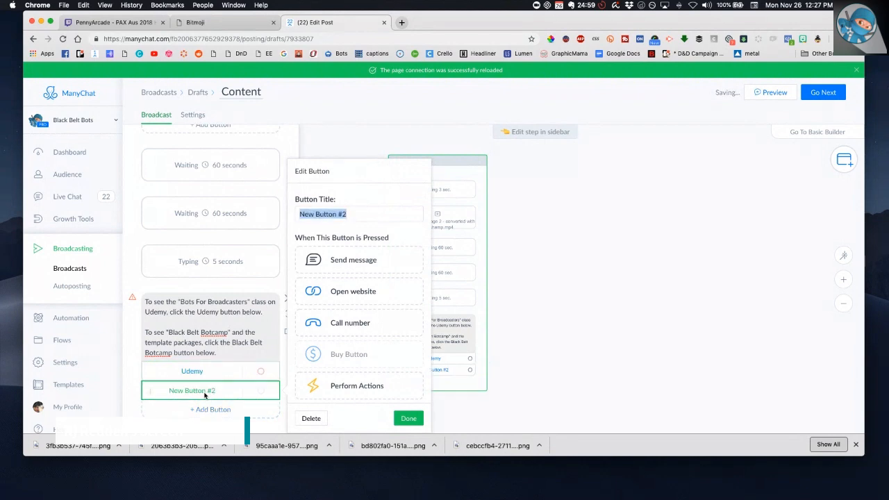
{"action": "type", "text": "BLack Belt Botcamp"}
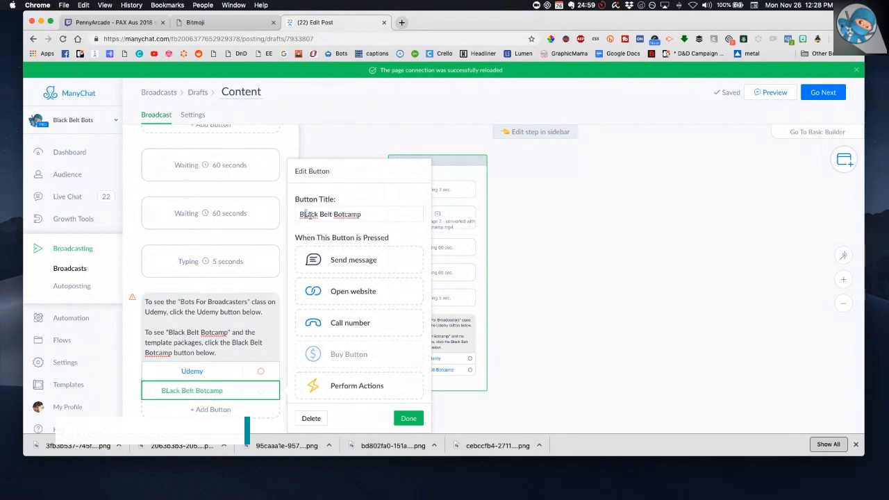
{"action": "type", "text": "l"}
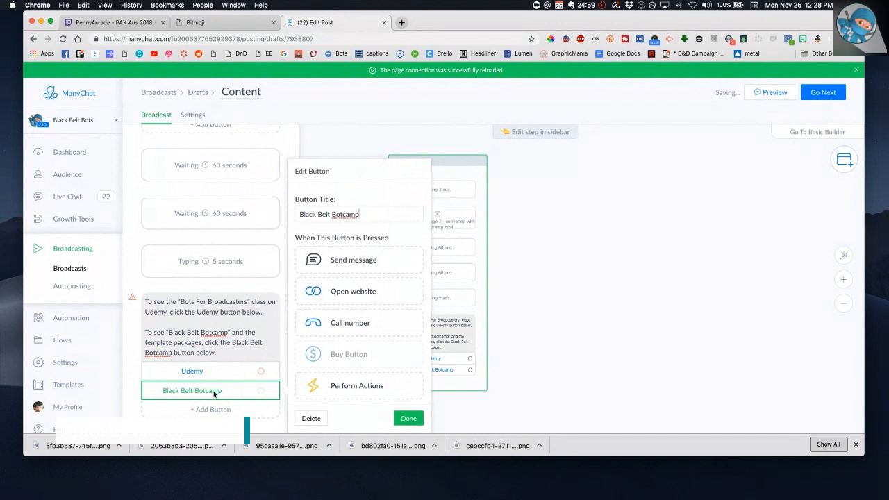
{"action": "left_click", "coordinate": [128, 389]}
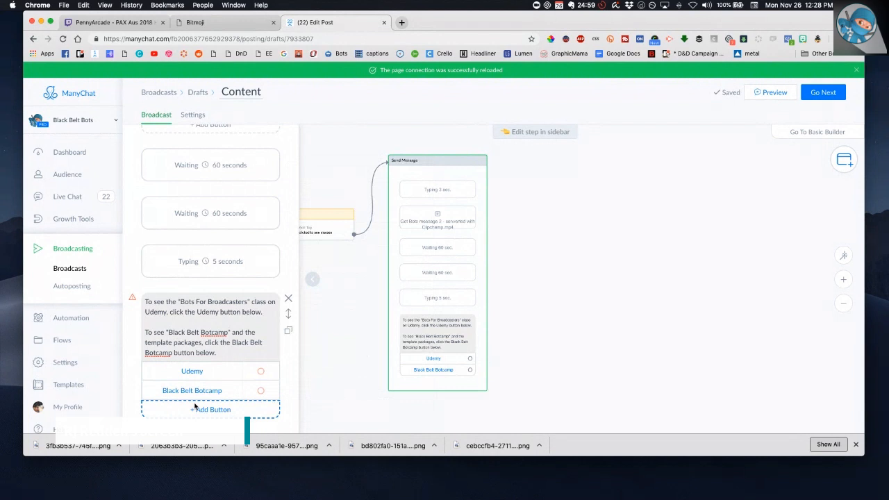
Step: Add a space and two rocket emojis to the end of the Udemy button's title
{"action": "left_click", "coordinate": [220, 372]}
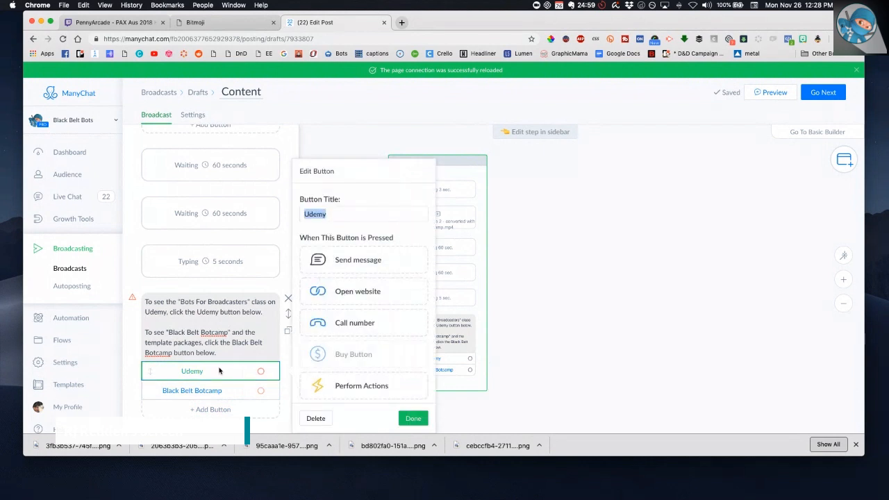
{"action": "left_click", "coordinate": [323, 214]}
{"action": "left_click", "coordinate": [331, 214]}
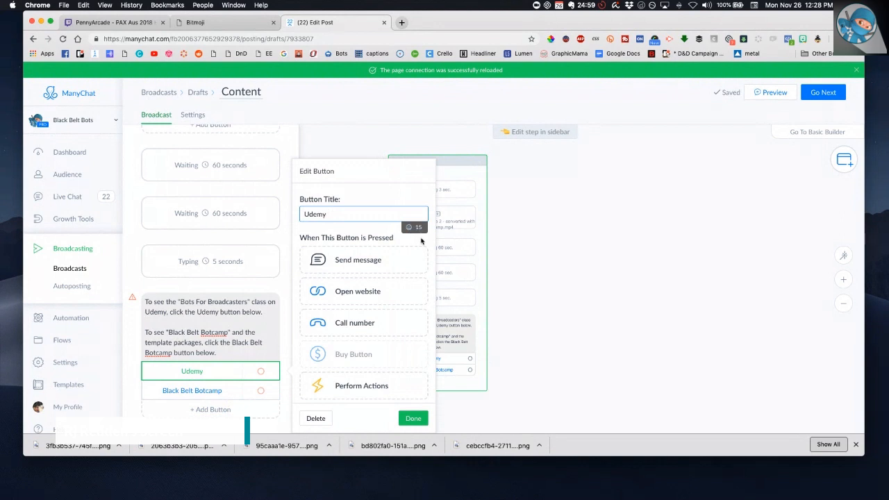
{"action": "left_click", "coordinate": [187, 372]}
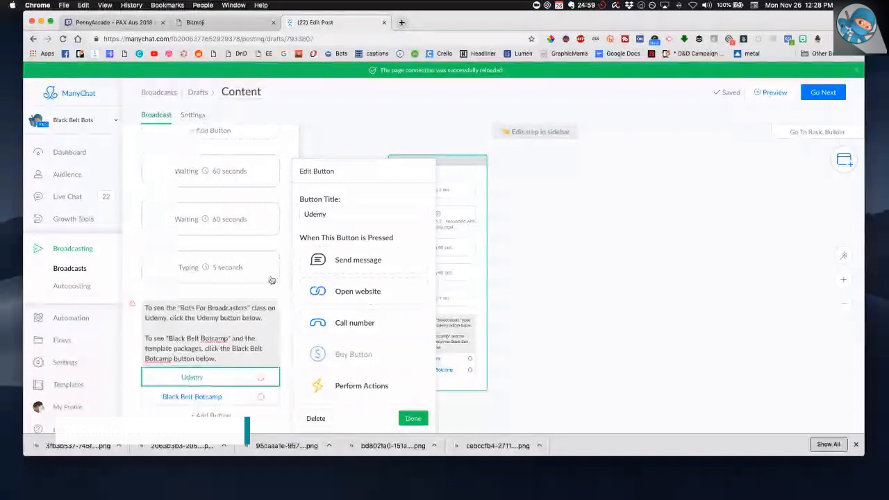
{"action": "left_click", "coordinate": [367, 214]}
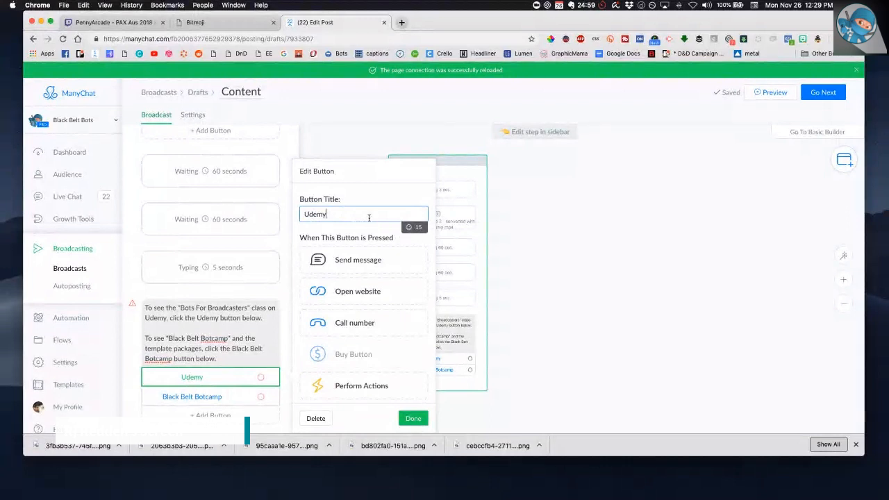
{"action": "left_click", "coordinate": [409, 227]}
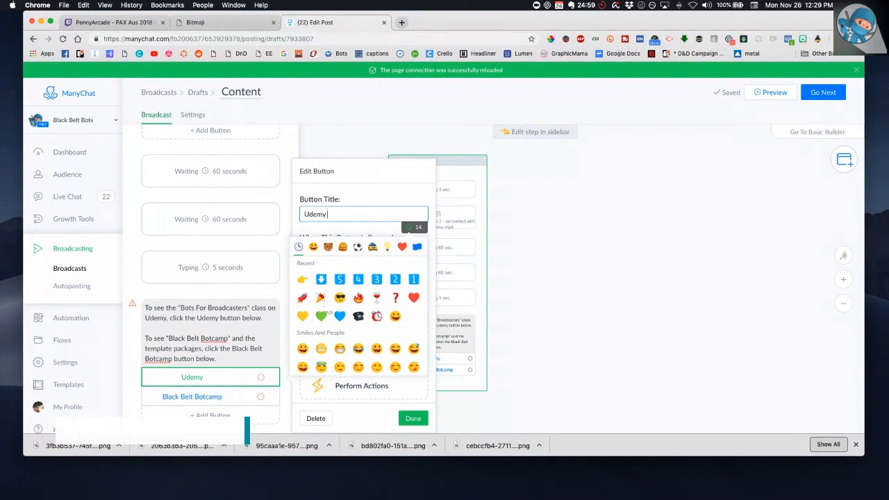
{"action": "left_click", "coordinate": [302, 299]}
{"action": "left_click", "coordinate": [302, 299]}
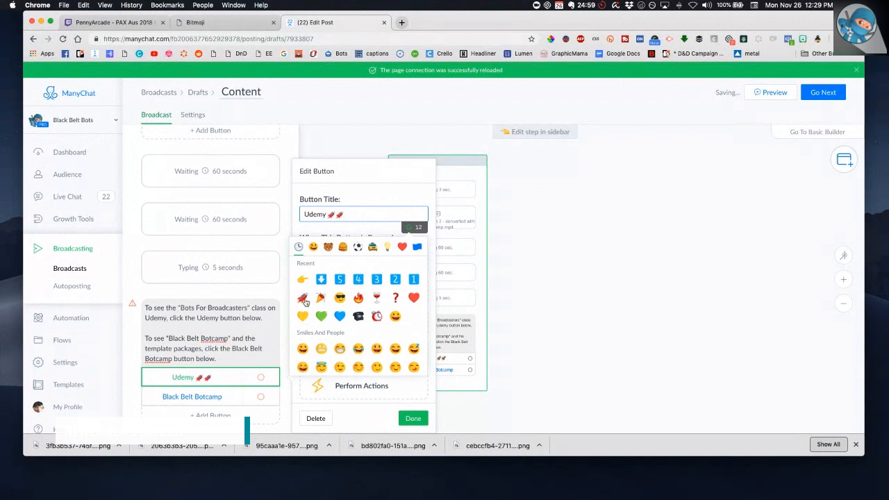
Step: Add a space and a fire emoji to the end of the Black Belt Botcamp button's title and close its settings
{"action": "left_click", "coordinate": [195, 397]}
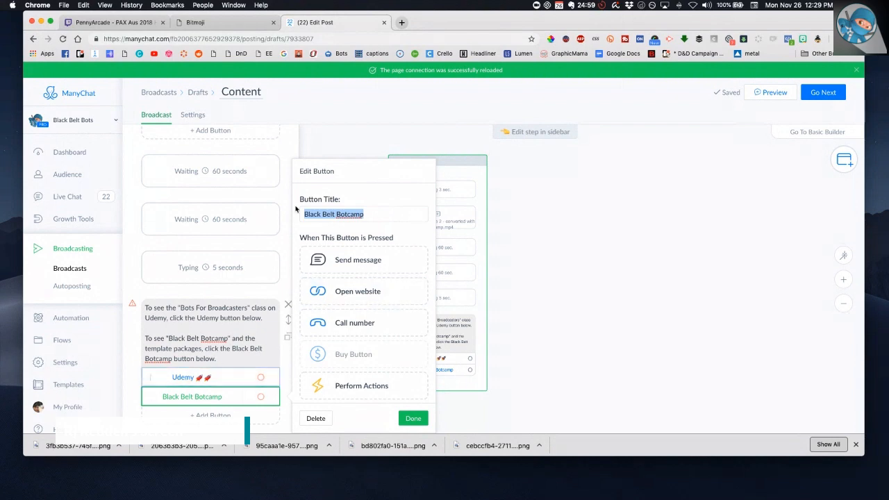
{"action": "left_click", "coordinate": [333, 214]}
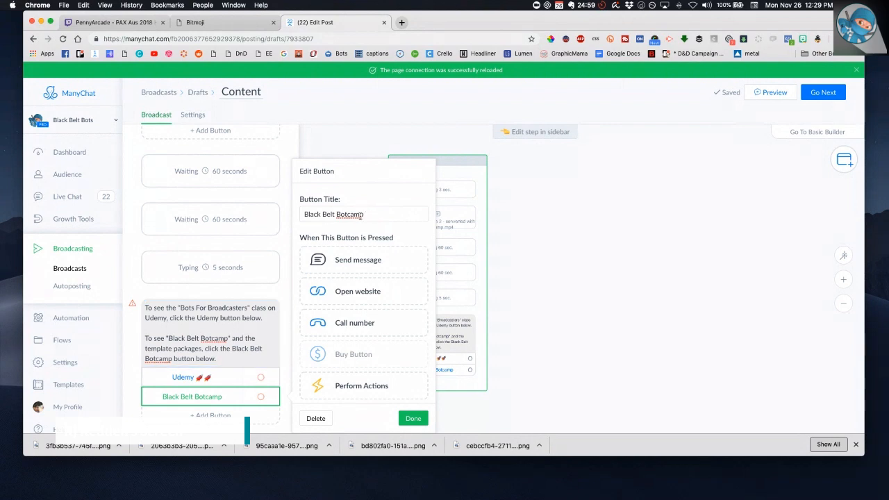
{"action": "left_click", "coordinate": [360, 216]}
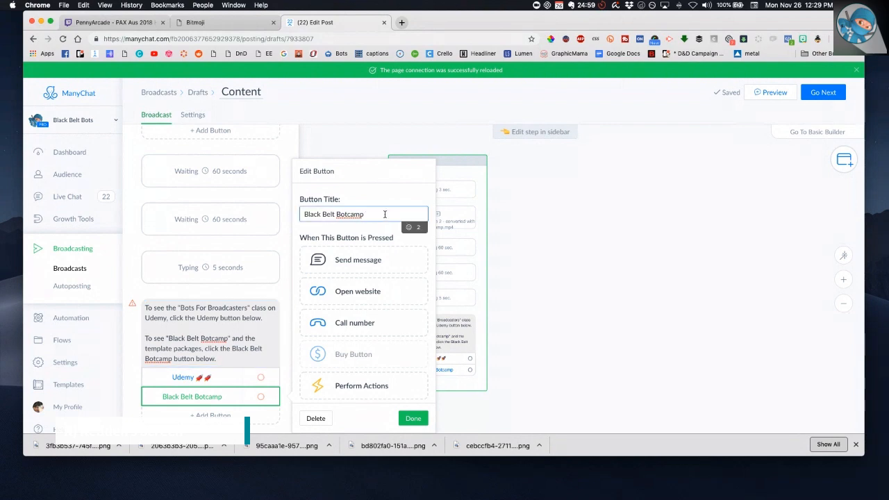
{"action": "left_click", "coordinate": [409, 229]}
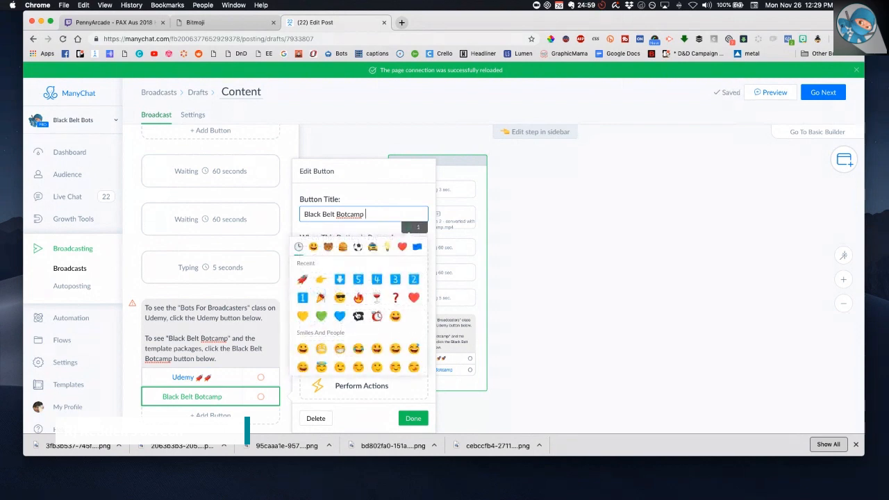
{"action": "left_click", "coordinate": [357, 299]}
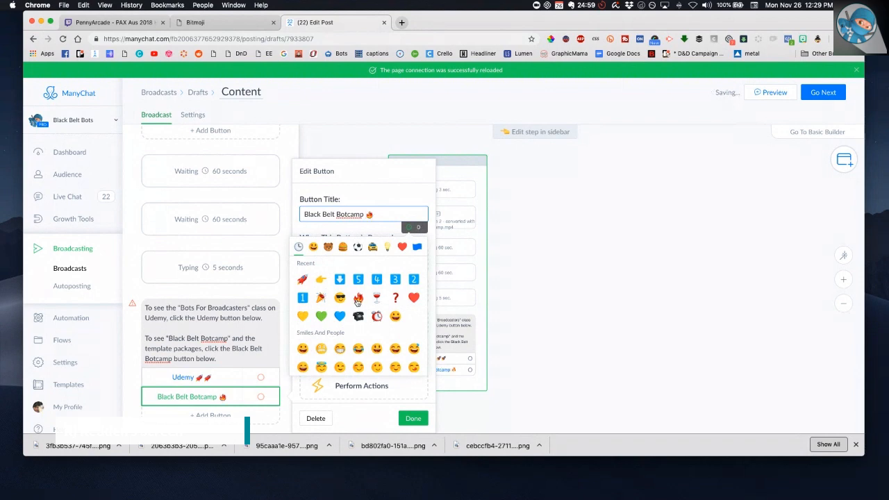
{"action": "left_click", "coordinate": [359, 181]}
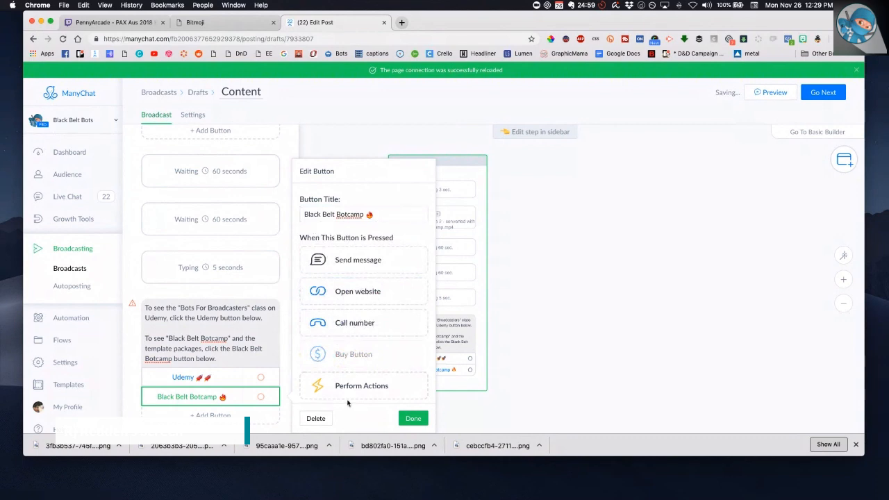
{"action": "scroll", "coordinate": [125, 334], "scroll_direction": "down", "scroll_amount": 2}
{"action": "left_click", "coordinate": [151, 394]}
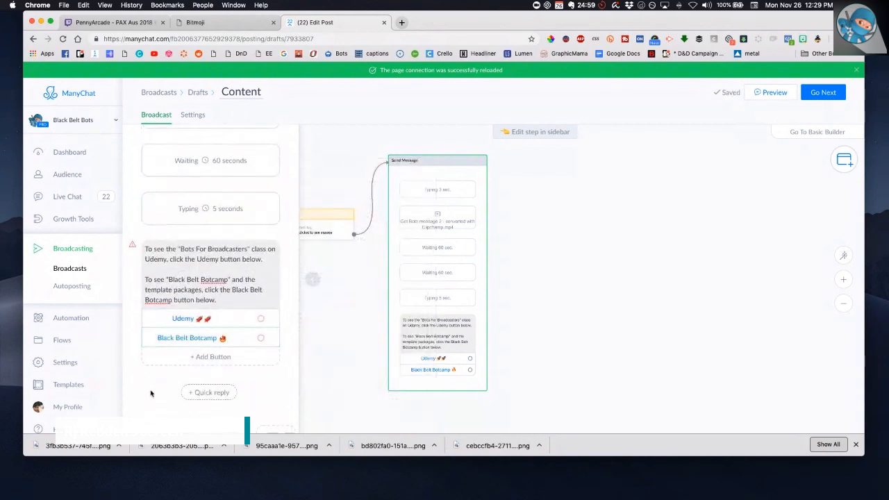
{"action": "left_click", "coordinate": [214, 321]}
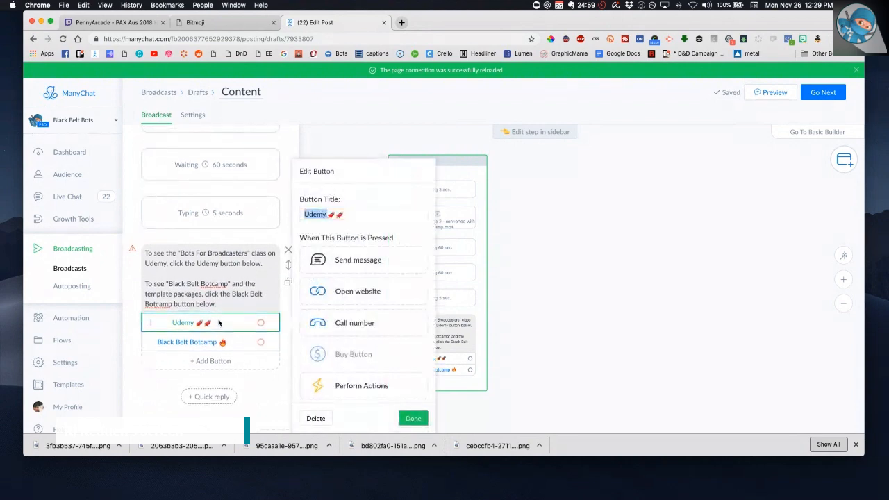
{"action": "left_click", "coordinate": [363, 293]}
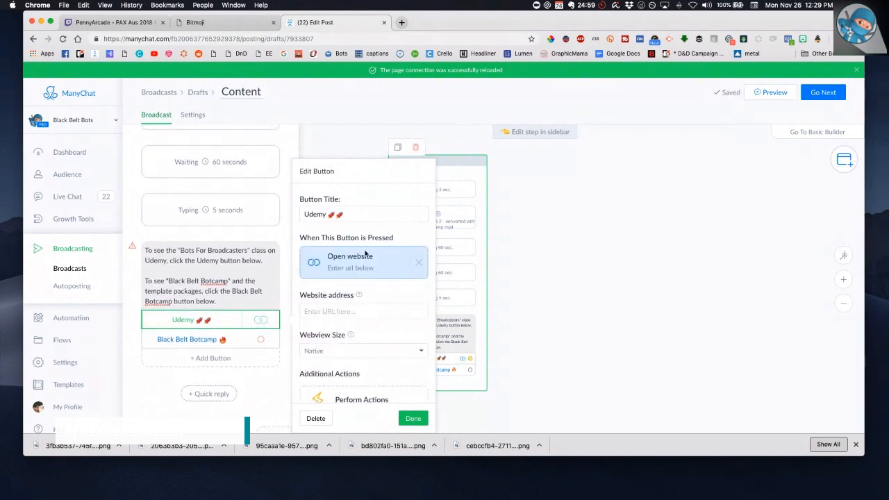
{"action": "scroll", "coordinate": [370, 262], "scroll_direction": "down", "scroll_amount": 1}
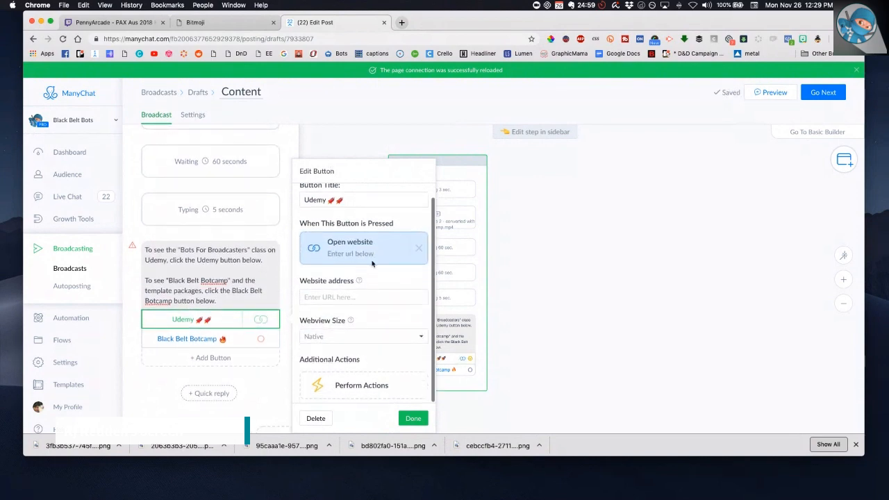
{"action": "left_click", "coordinate": [354, 297]}
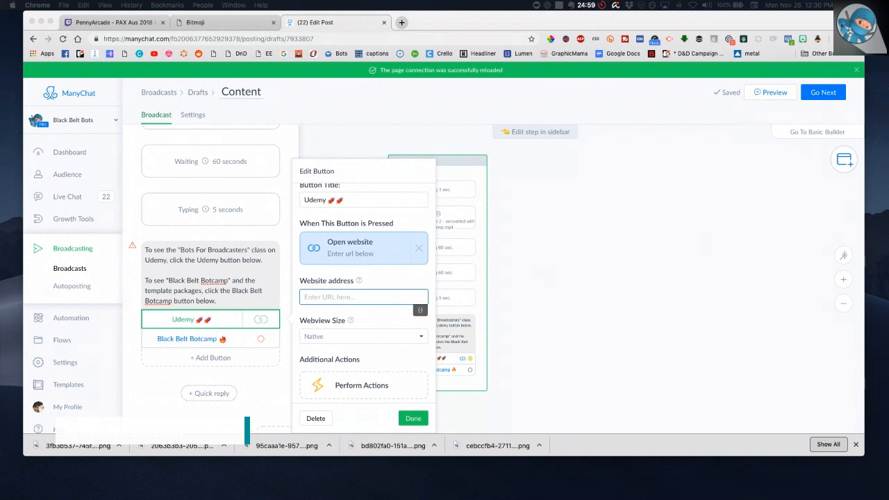
{"action": "left_click", "coordinate": [356, 296]}
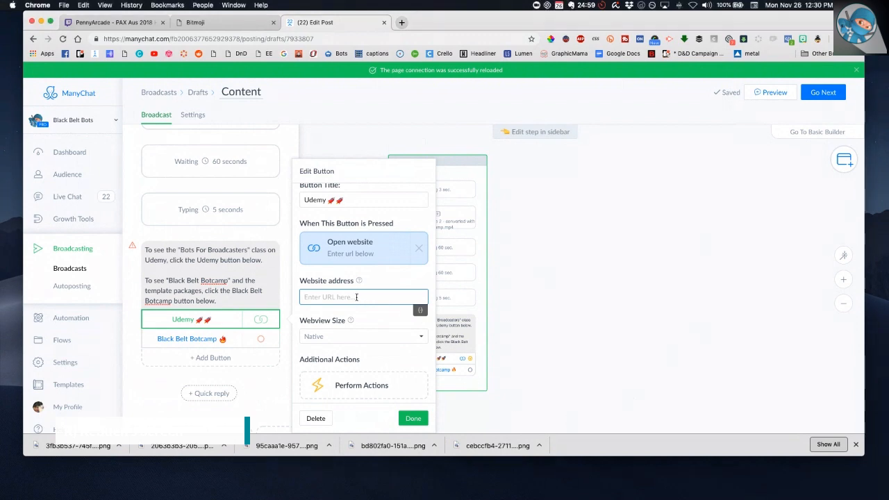
{"action": "type", "text": "https://www.udemy.com/bots-for-broadcasters/"}
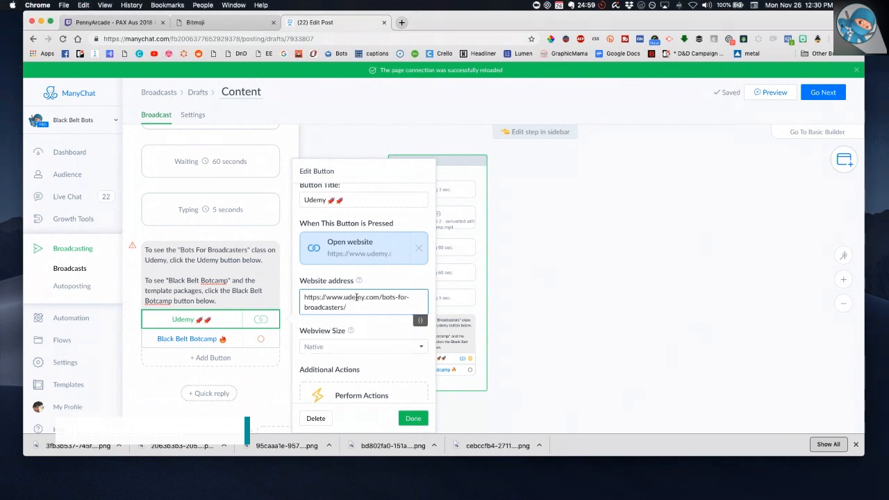
{"action": "left_click", "coordinate": [373, 331]}
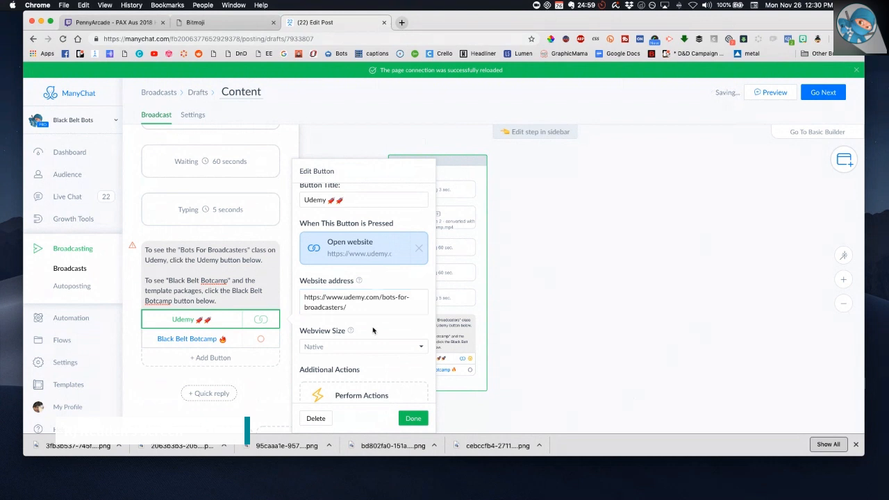
Step: Attach an action to the Udemy button that adds the tag "clicked to see Bots For Broadcasters", and move its block higher on the canvas
{"action": "scroll", "coordinate": [373, 331], "scroll_direction": "down", "scroll_amount": 1}
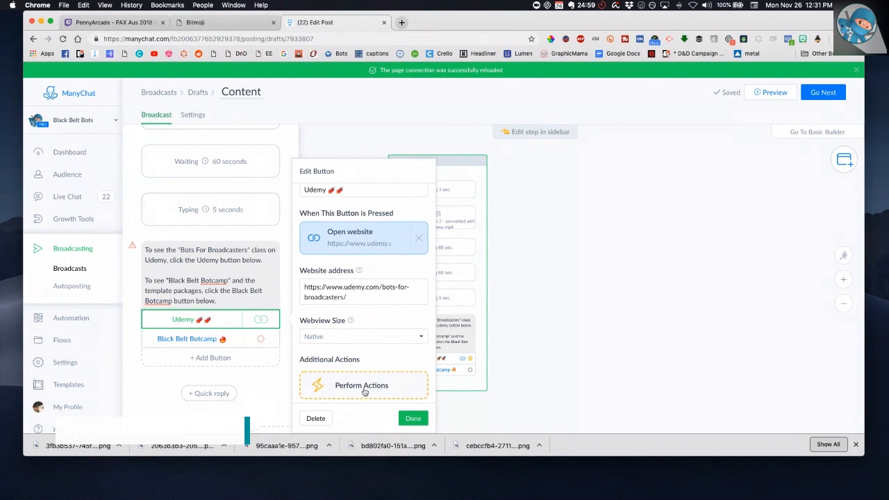
{"action": "left_click", "coordinate": [363, 390]}
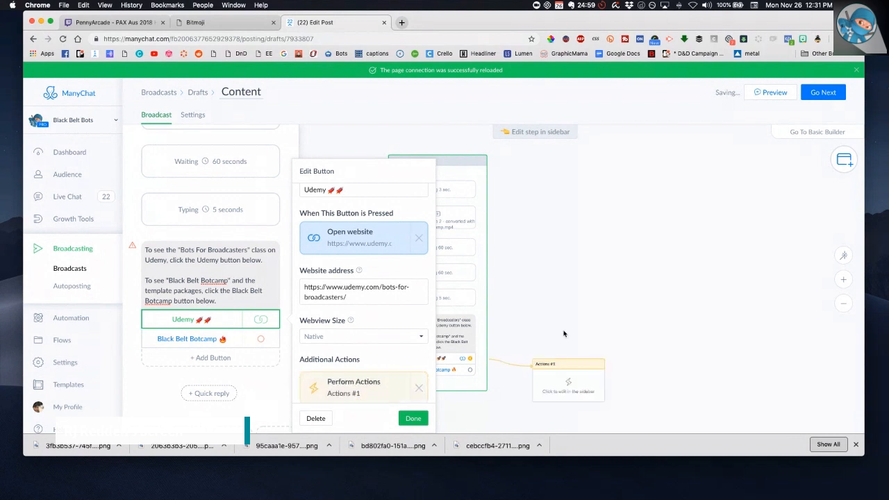
{"action": "left_click", "coordinate": [567, 386]}
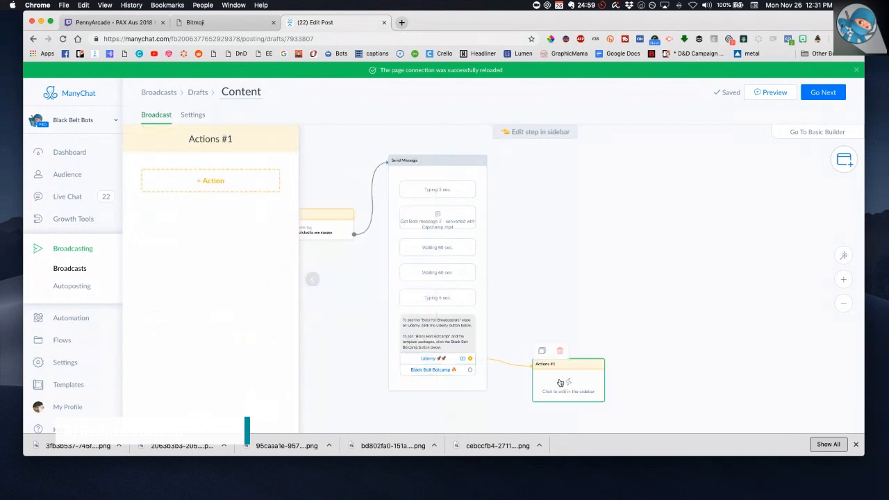
{"action": "left_click", "coordinate": [203, 187]}
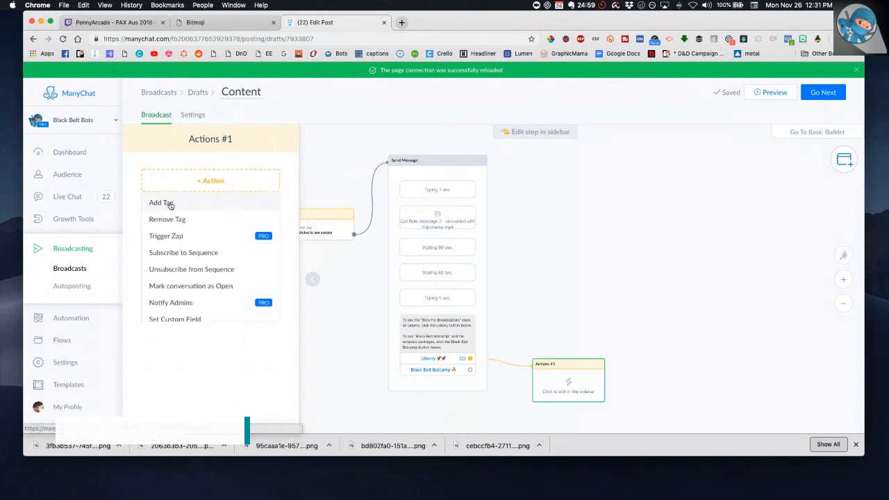
{"action": "left_click", "coordinate": [169, 202]}
{"action": "left_click", "coordinate": [170, 194]}
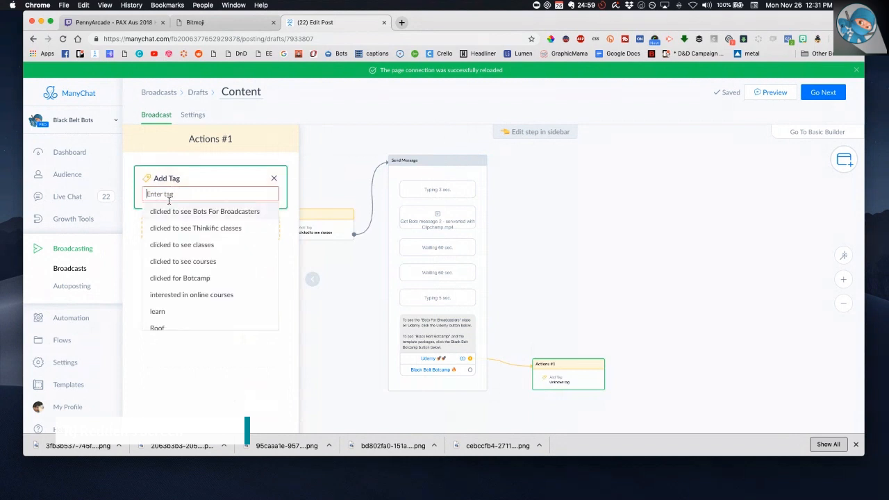
{"action": "left_click", "coordinate": [186, 212]}
{"action": "left_click", "coordinate": [622, 269]}
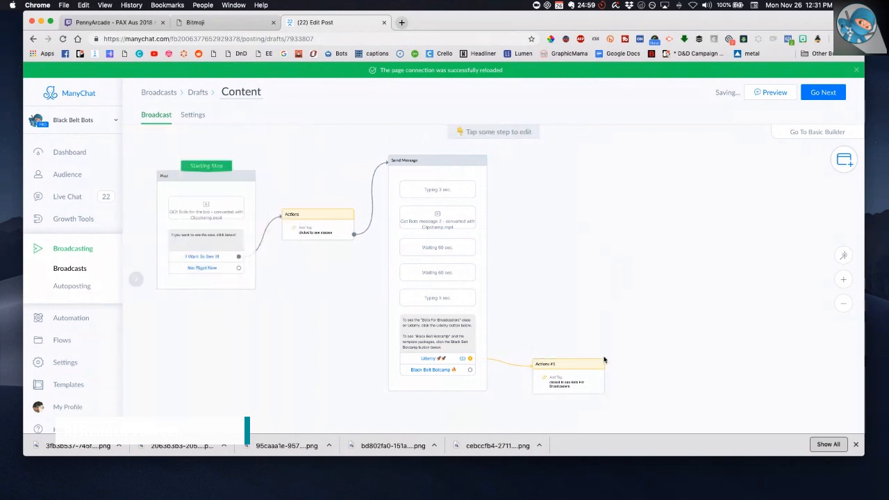
{"action": "left_click_drag", "start_coordinate": [576, 364], "coordinate": [563, 294]}
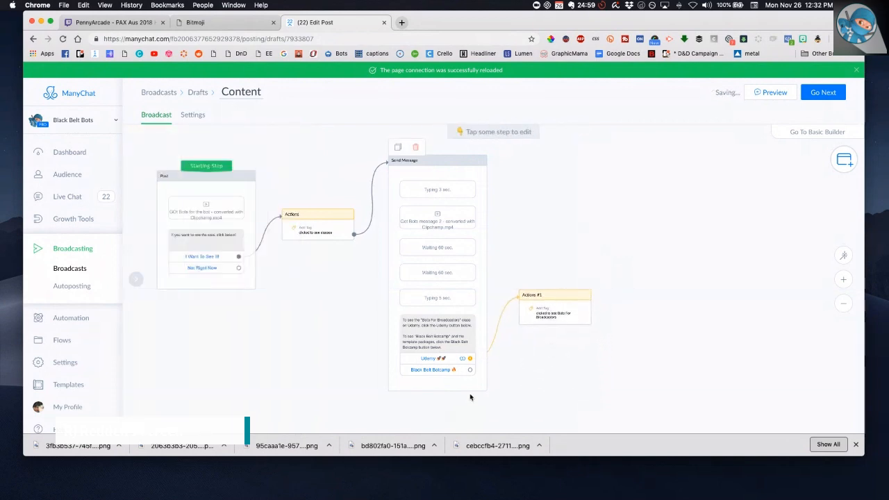
{"action": "left_click", "coordinate": [429, 371]}
{"action": "left_click", "coordinate": [429, 372]}
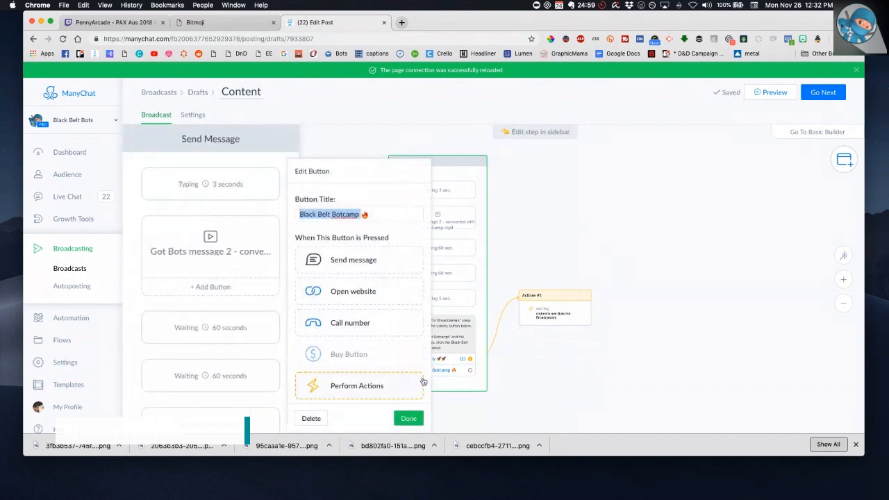
{"action": "left_click", "coordinate": [348, 293]}
{"action": "left_click", "coordinate": [336, 309]}
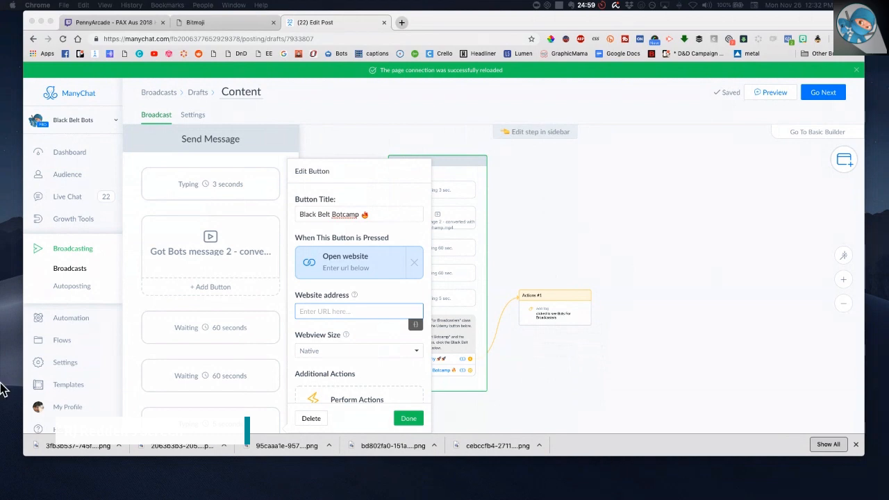
{"action": "left_click", "coordinate": [304, 312]}
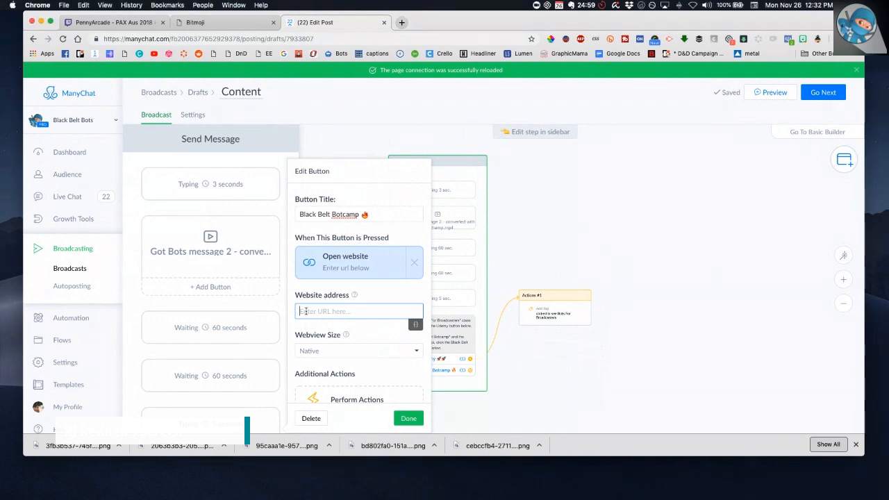
{"action": "type", "text": "http"}
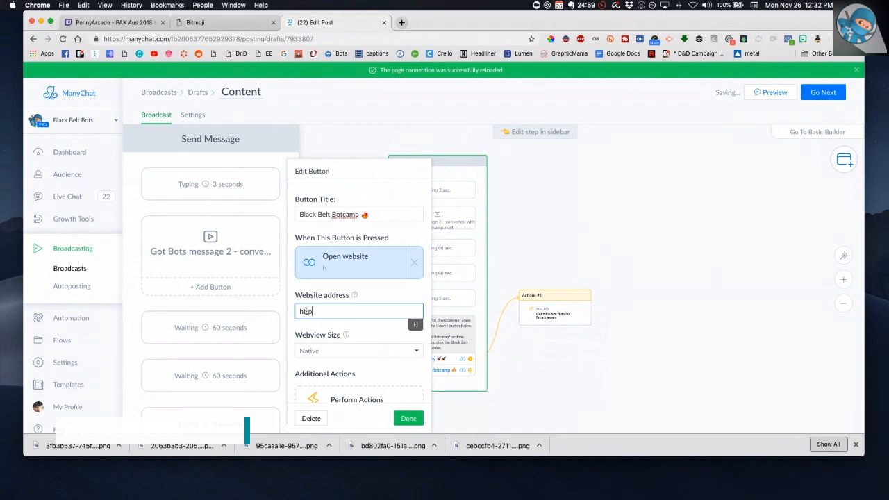
{"action": "type", "text": "://blackbeltbotcamp"}
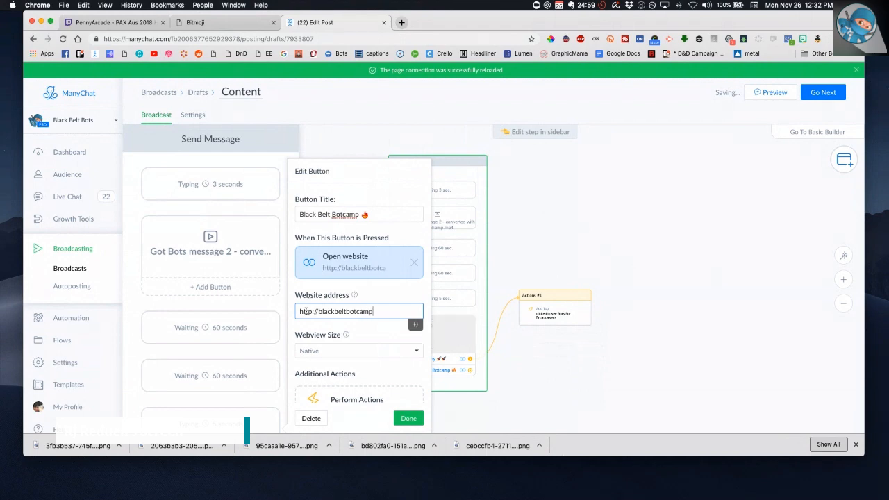
{"action": "type", "text": ".com"}
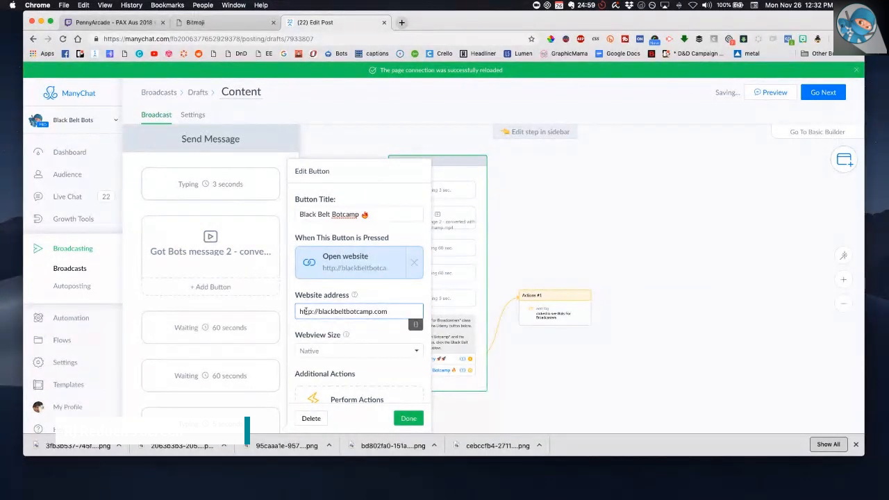
Step: Attach an action to the Black Belt Botcamp button that adds the tag "clicked to see Thinkific classes"
{"action": "scroll", "coordinate": [347, 393], "scroll_direction": "down", "scroll_amount": 1}
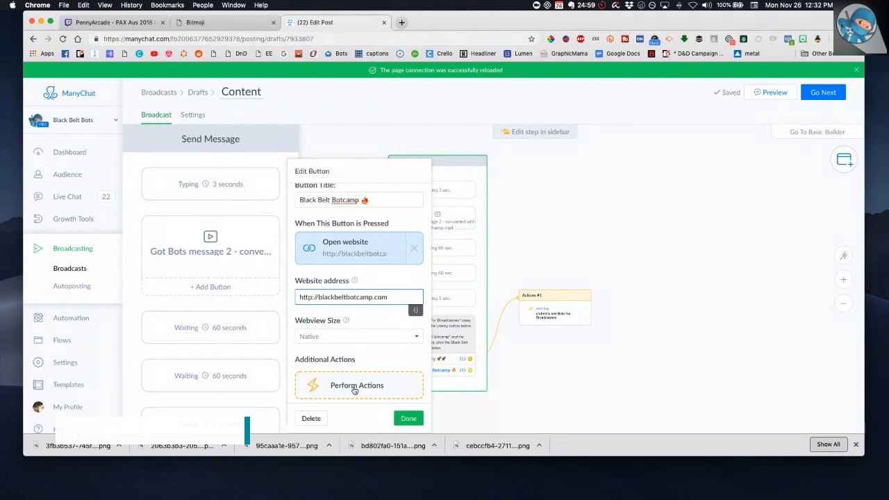
{"action": "left_click", "coordinate": [354, 391]}
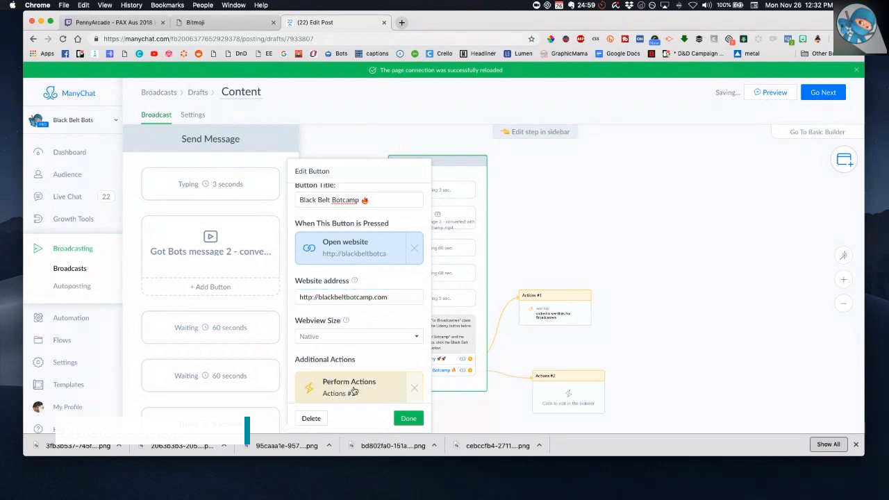
{"action": "left_click", "coordinate": [571, 401]}
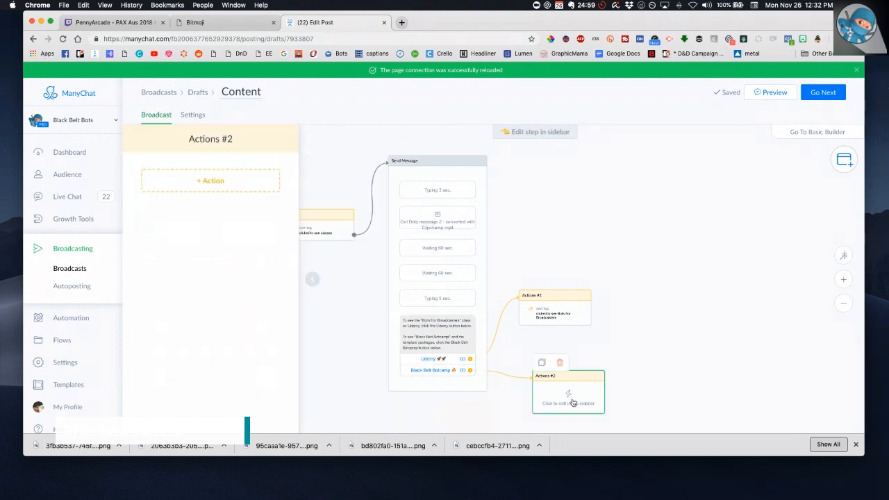
{"action": "left_click", "coordinate": [201, 182]}
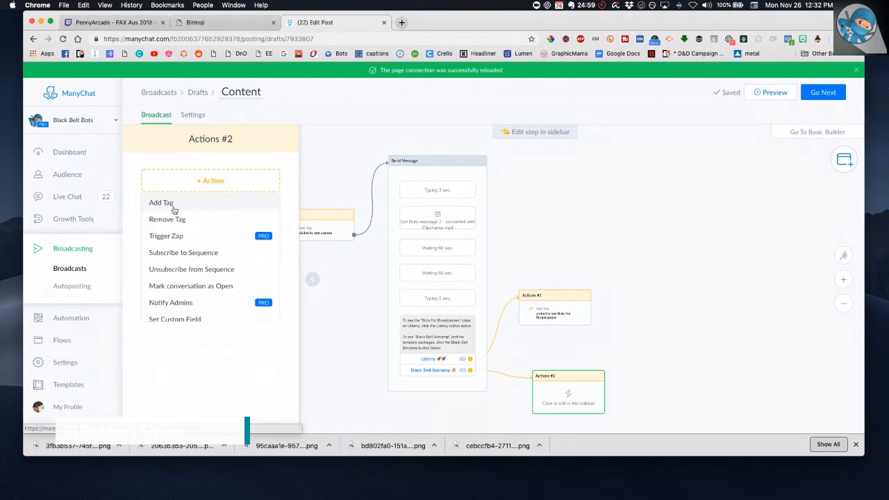
{"action": "left_click", "coordinate": [172, 205]}
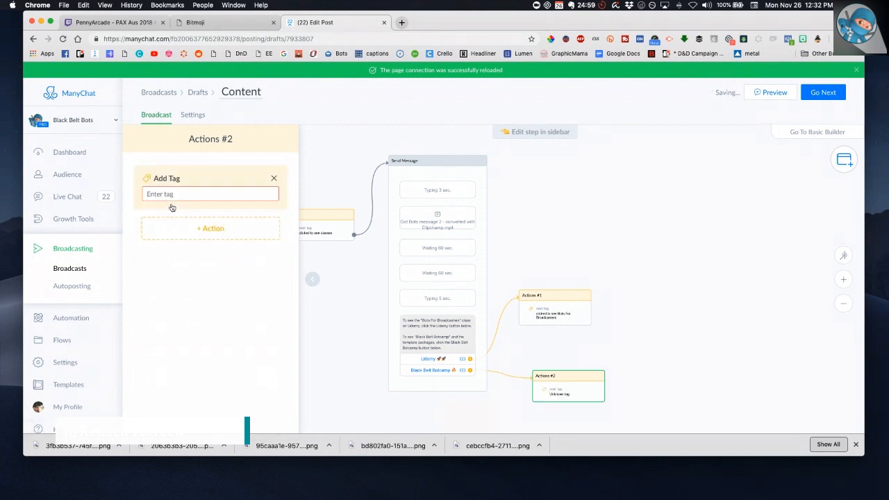
{"action": "left_click", "coordinate": [172, 194]}
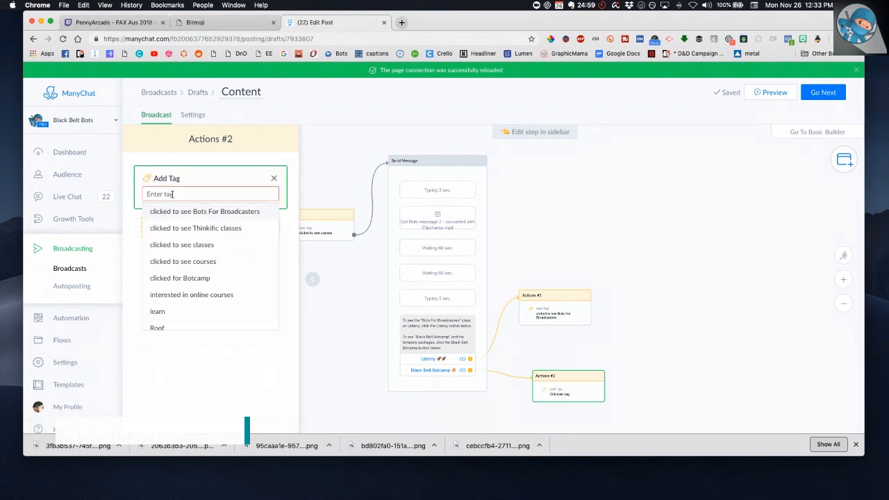
{"action": "left_click", "coordinate": [204, 230]}
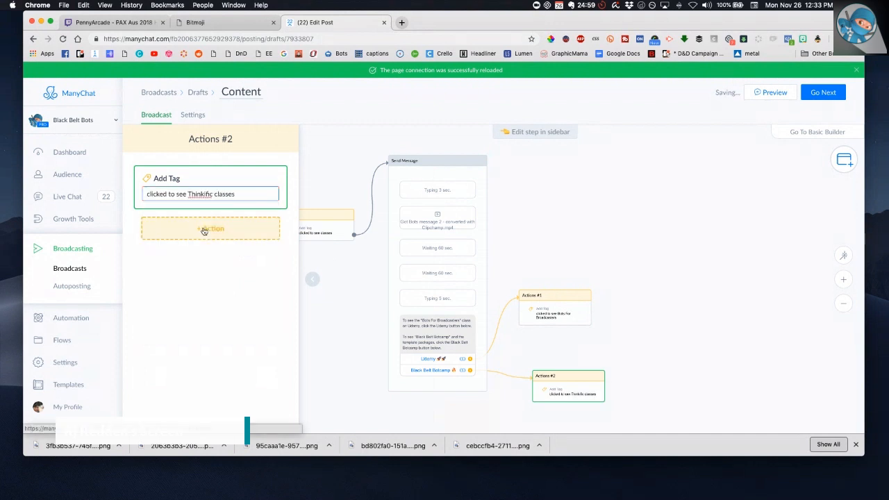
{"action": "left_click", "coordinate": [634, 338]}
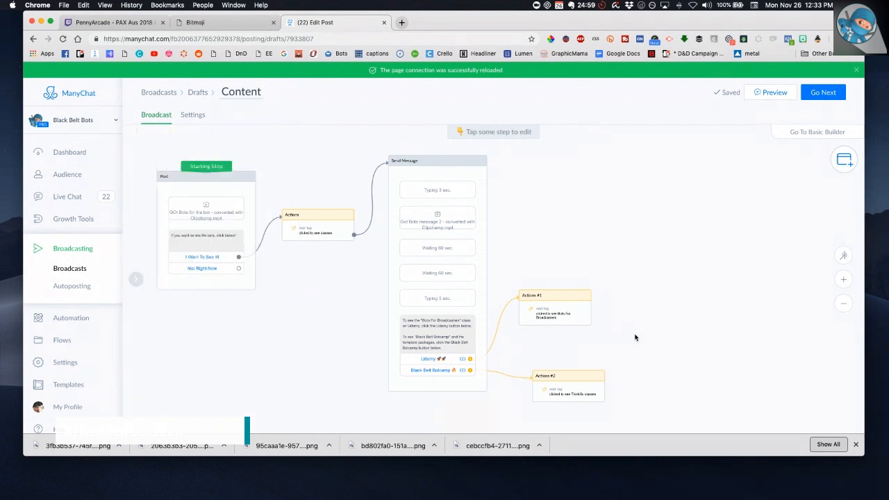
Step: Connect the Not Right Now button to a new Send Message step and place a 3-second typing delay above its text block
{"action": "left_click_drag", "start_coordinate": [302, 298], "coordinate": [382, 299]}
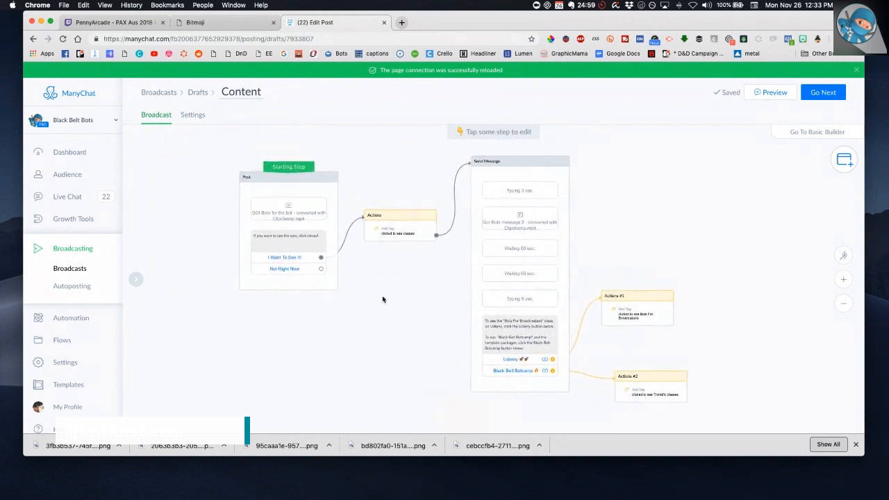
{"action": "left_click", "coordinate": [321, 270]}
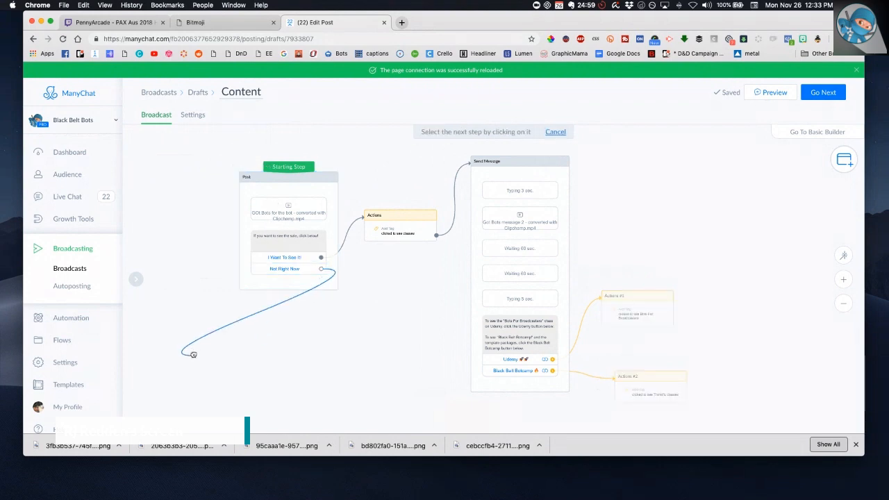
{"action": "left_click", "coordinate": [235, 332]}
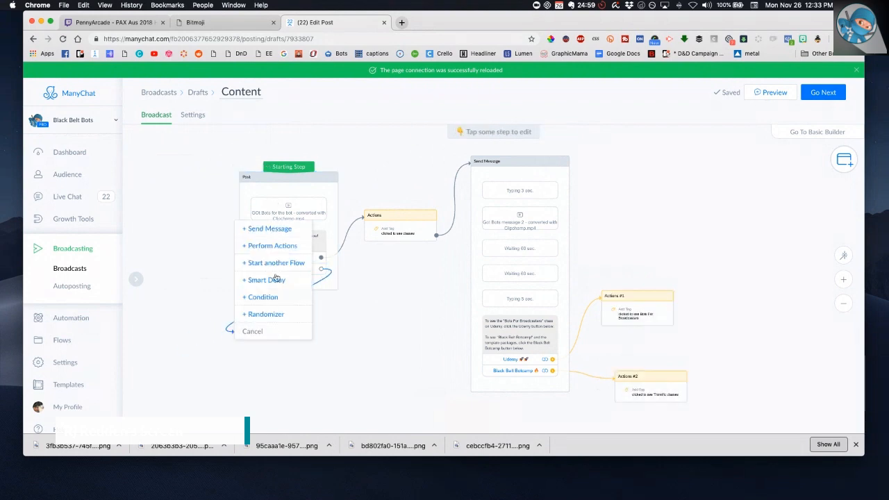
{"action": "left_click", "coordinate": [265, 230]}
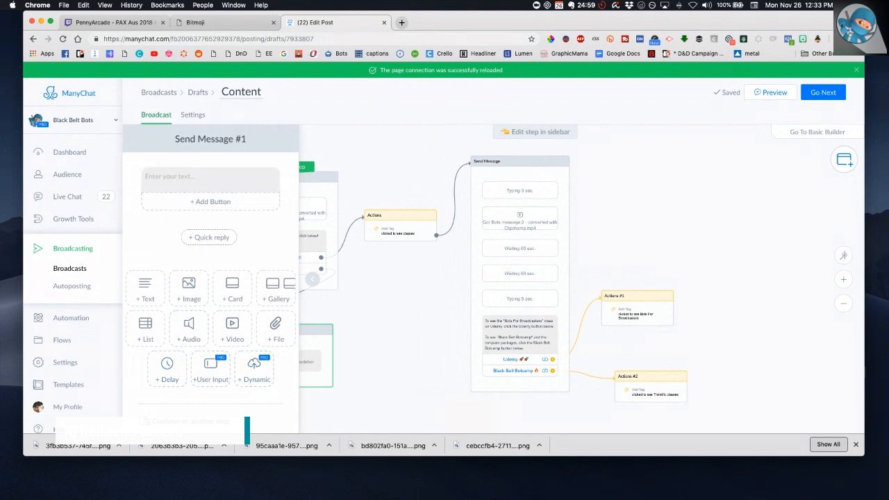
{"action": "left_click", "coordinate": [167, 371]}
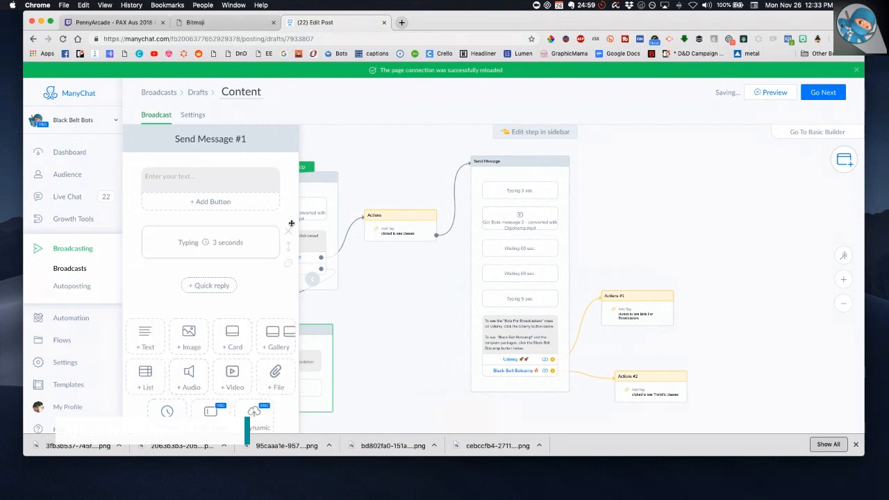
{"action": "left_click_drag", "start_coordinate": [287, 245], "coordinate": [284, 189]}
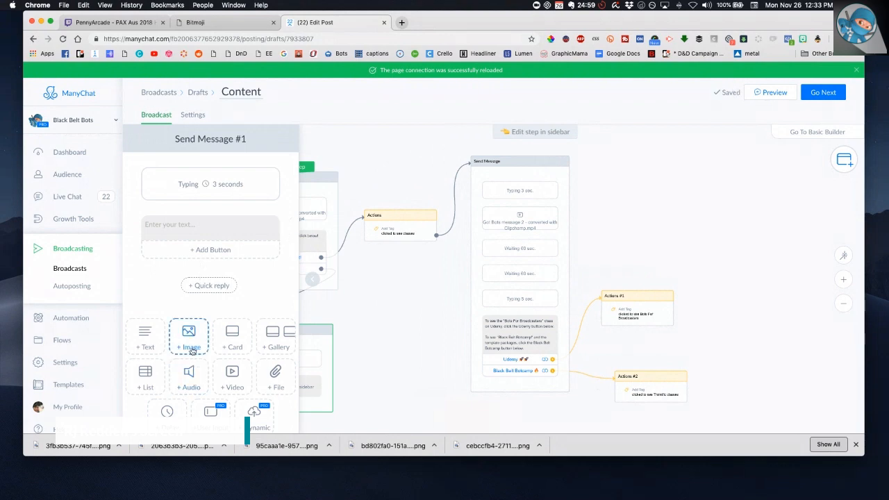
Step: Add an image block below the text and upload "have a great day with lunch" from the Photos folder, searching for "day"
{"action": "left_click", "coordinate": [190, 345]}
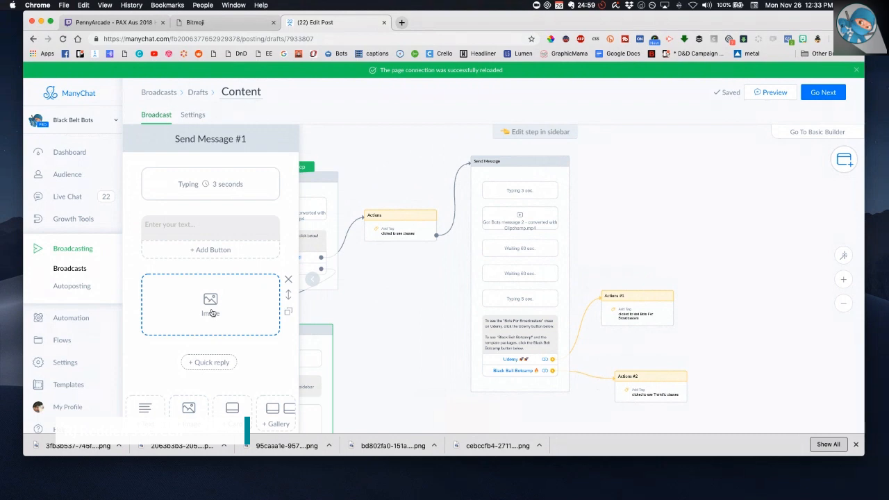
{"action": "left_click", "coordinate": [212, 313]}
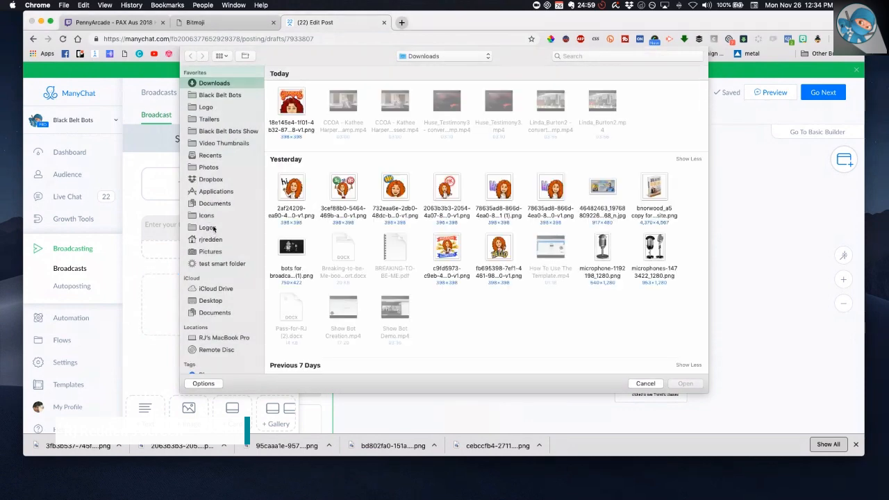
{"action": "left_click", "coordinate": [208, 169]}
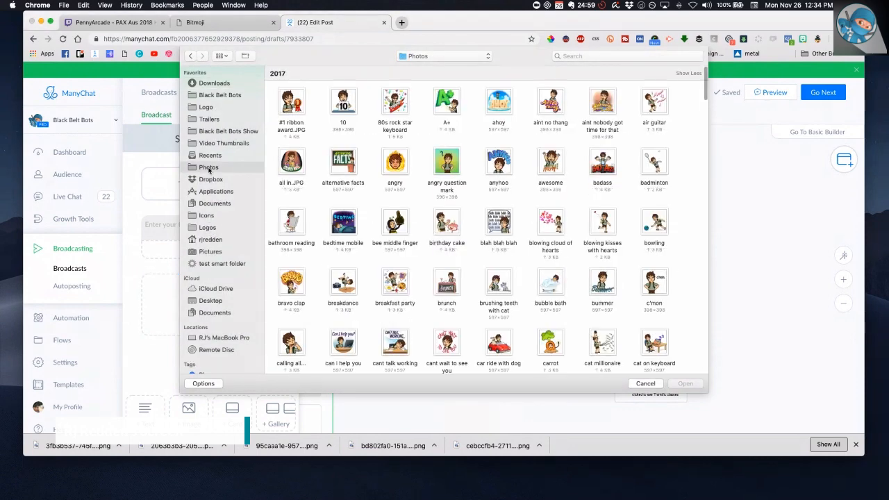
{"action": "scroll", "coordinate": [405, 282], "scroll_direction": "down", "scroll_amount": 1}
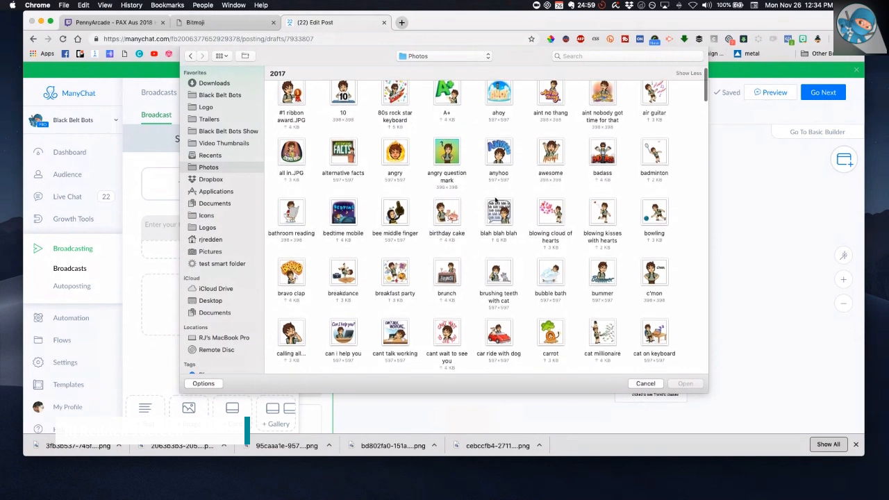
{"action": "scroll", "coordinate": [496, 204], "scroll_direction": "up", "scroll_amount": 1}
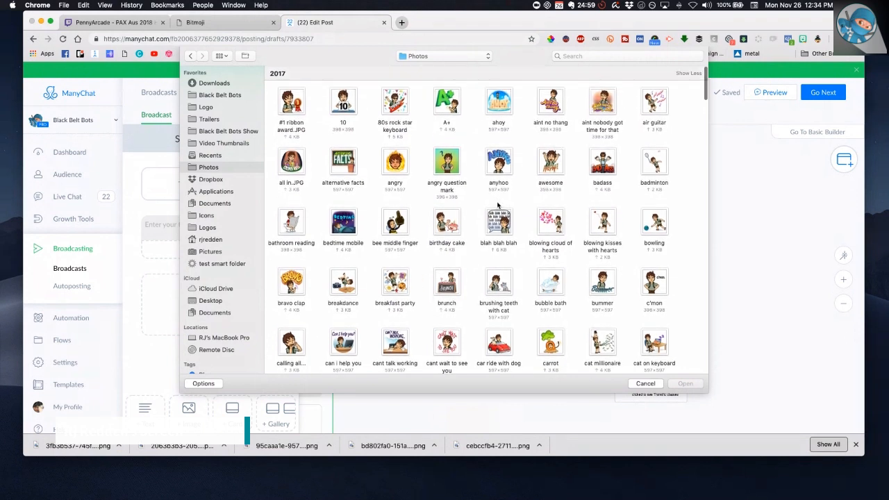
{"action": "left_click", "coordinate": [580, 57]}
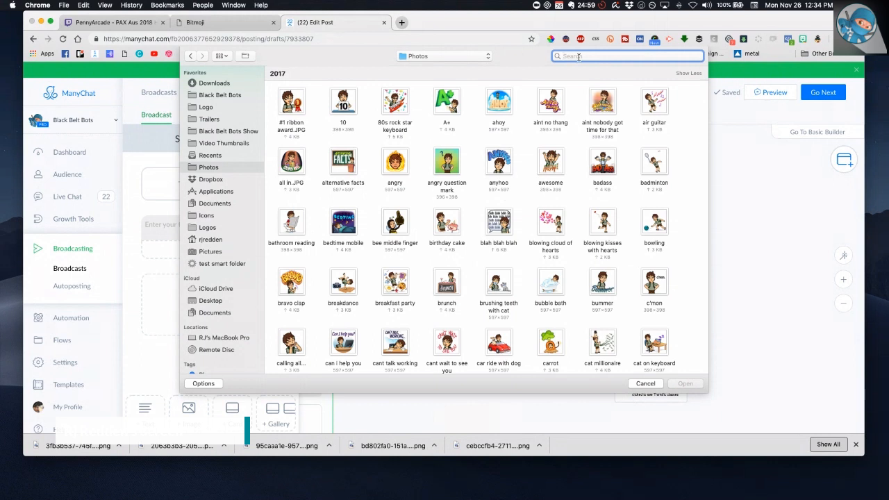
{"action": "type", "text": "day"}
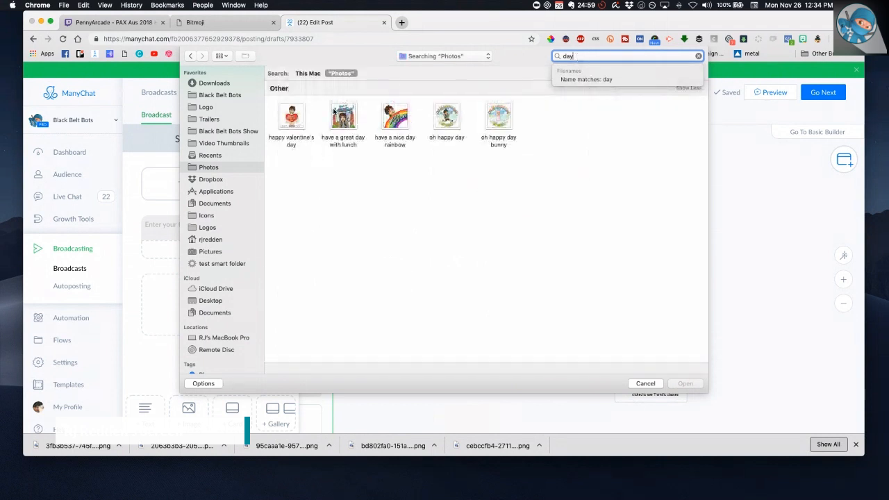
{"action": "left_click", "coordinate": [335, 113]}
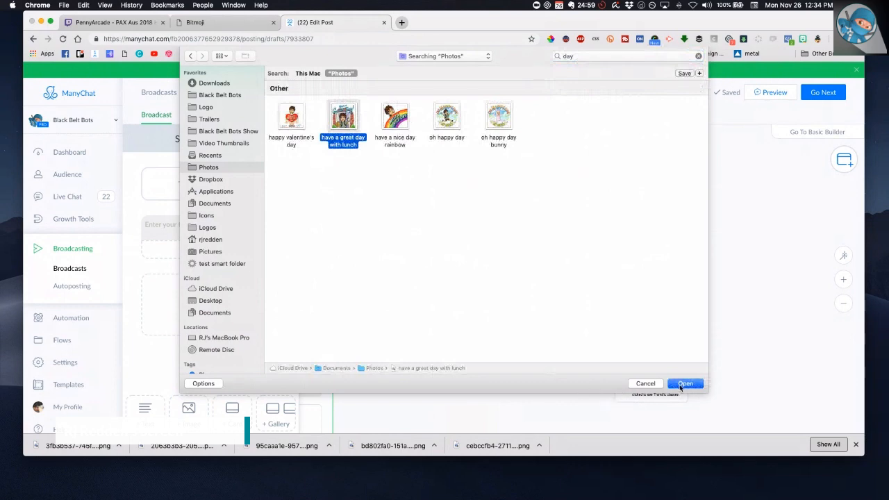
{"action": "left_click", "coordinate": [684, 384]}
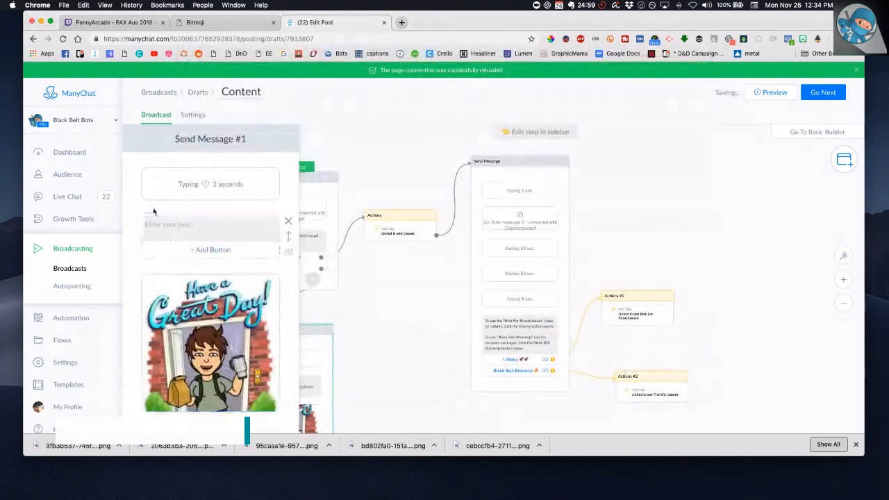
Step: Write "Ok! Have a great Monday, and let me know if you ever need anything!" in the new message's text block
{"action": "left_click", "coordinate": [162, 232]}
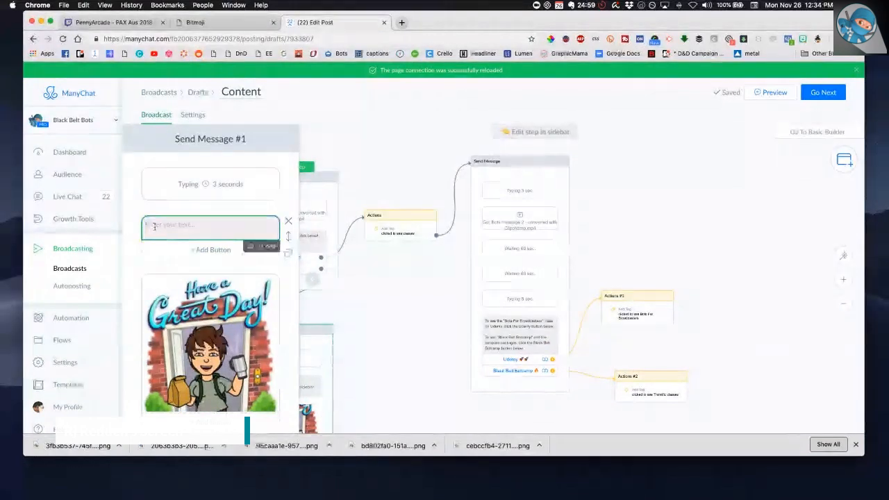
{"action": "type", "text": "Ok"}
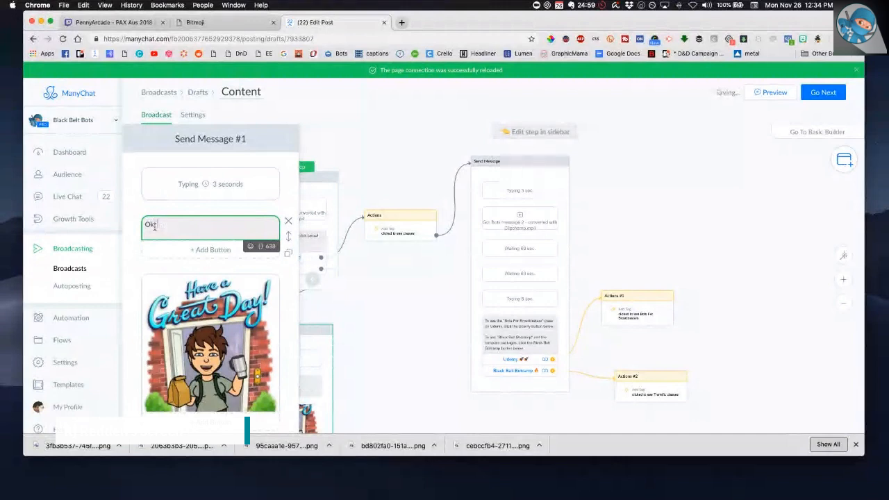
{"action": "type", "text": "! Have a great Monday"}
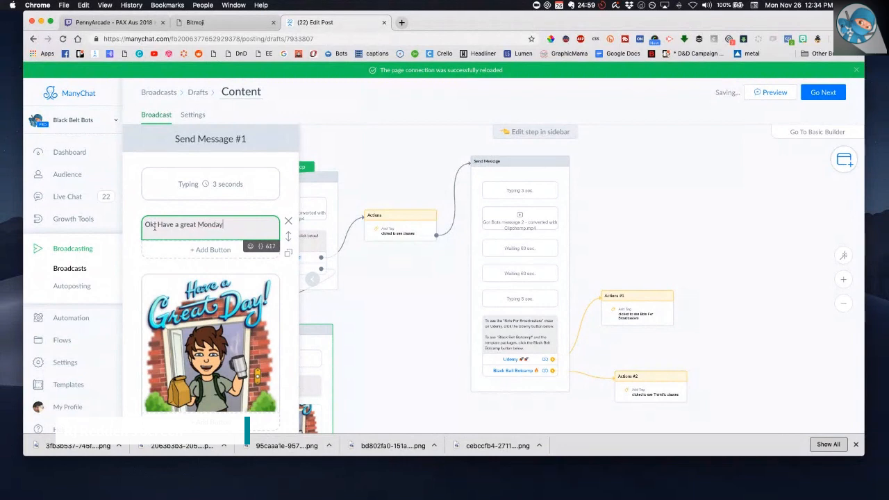
{"action": "type", "text": ", and Iet me know if you e"}
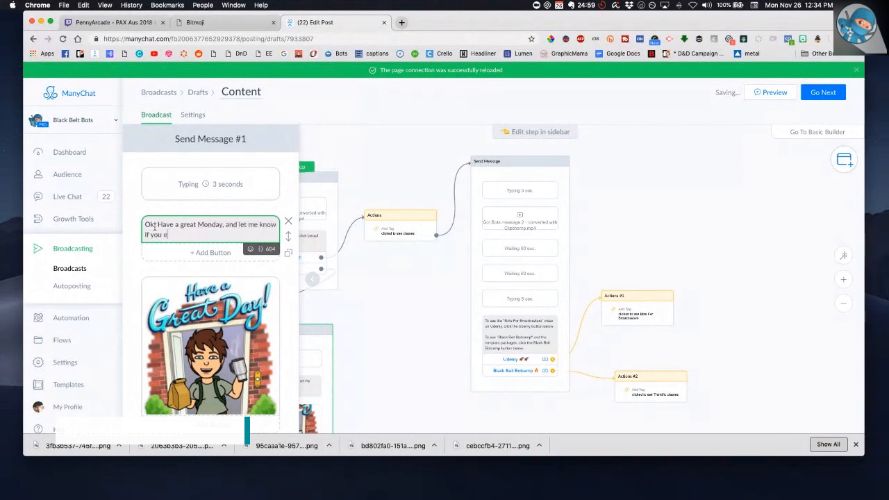
{"action": "type", "text": "ver need anything!"}
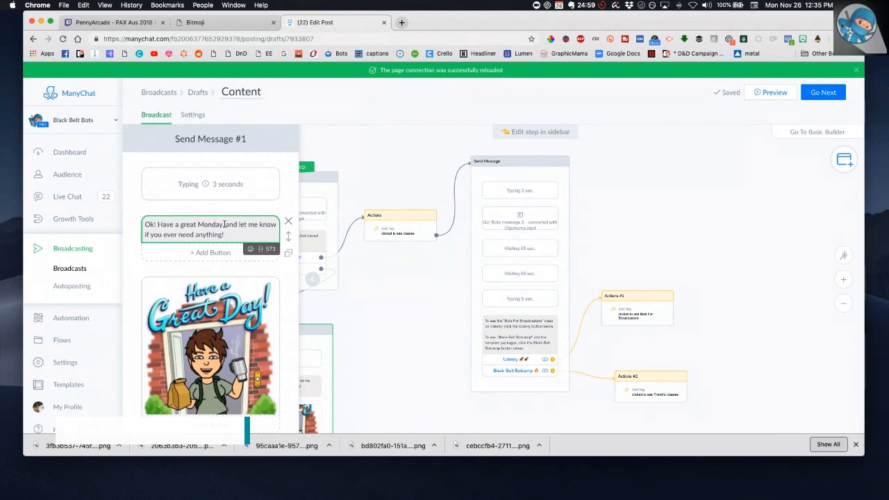
Step: Reword the ending of the message text to "have any questions!" and close the message's settings
{"action": "left_click", "coordinate": [224, 224]}
{"action": "type", "text": ","}
{"action": "left_click_drag", "start_coordinate": [164, 234], "coordinate": [242, 231]}
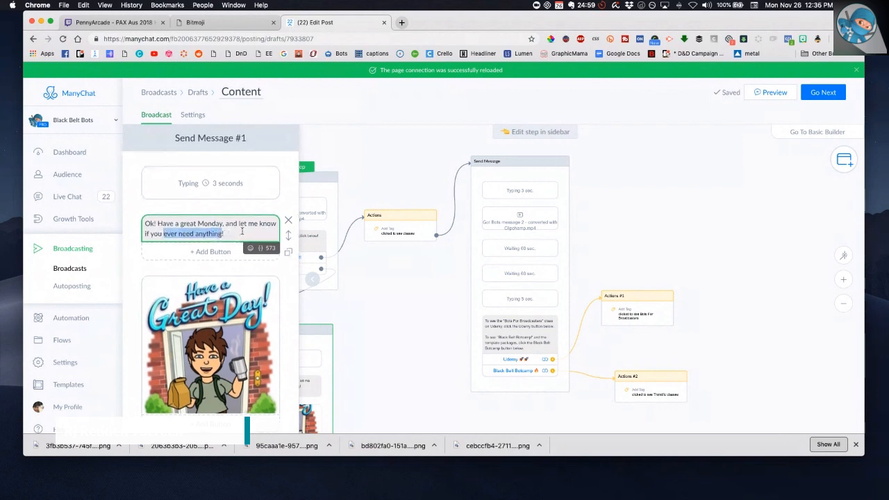
{"action": "type", "text": "have any questions"}
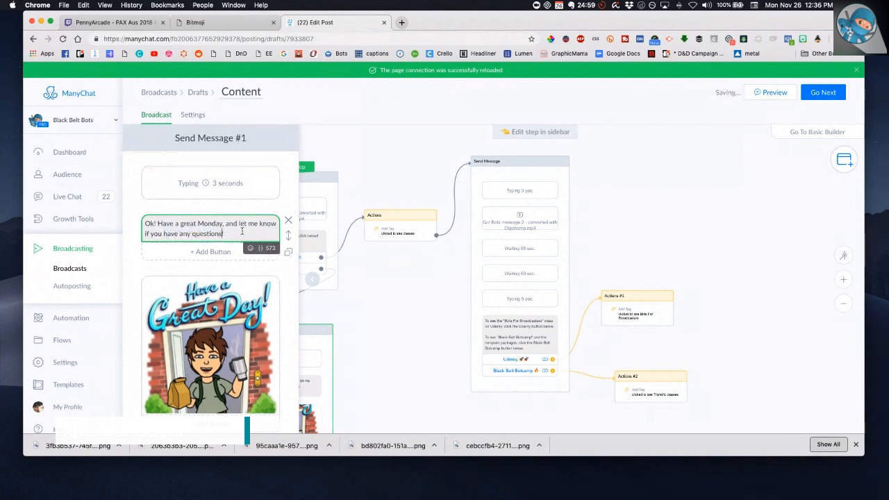
{"action": "type", "text": "!"}
{"action": "left_click", "coordinate": [136, 273]}
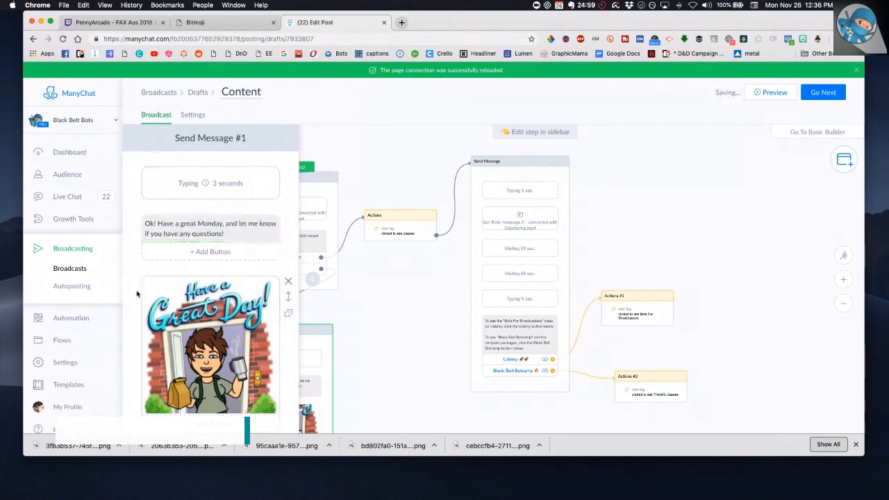
{"action": "scroll", "coordinate": [136, 301], "scroll_direction": "down", "scroll_amount": 2}
{"action": "scroll", "coordinate": [137, 301], "scroll_direction": "up", "scroll_amount": 2}
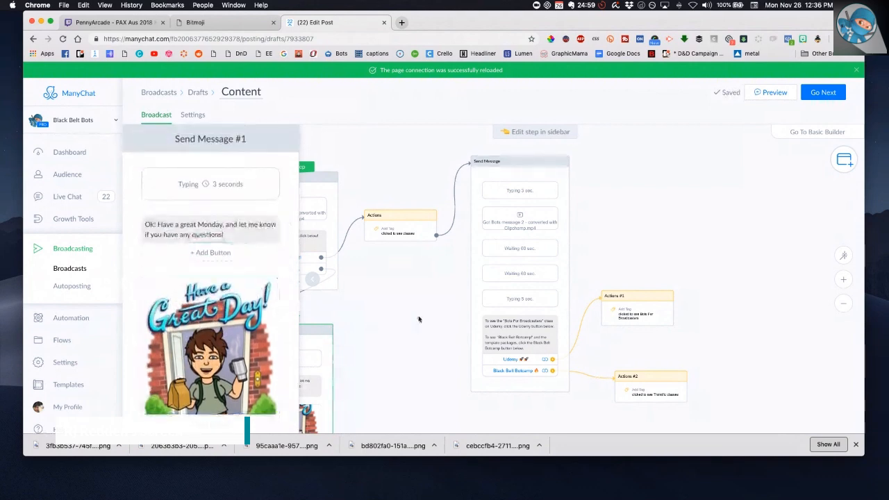
{"action": "mouse_move", "coordinate": [211, 384]}
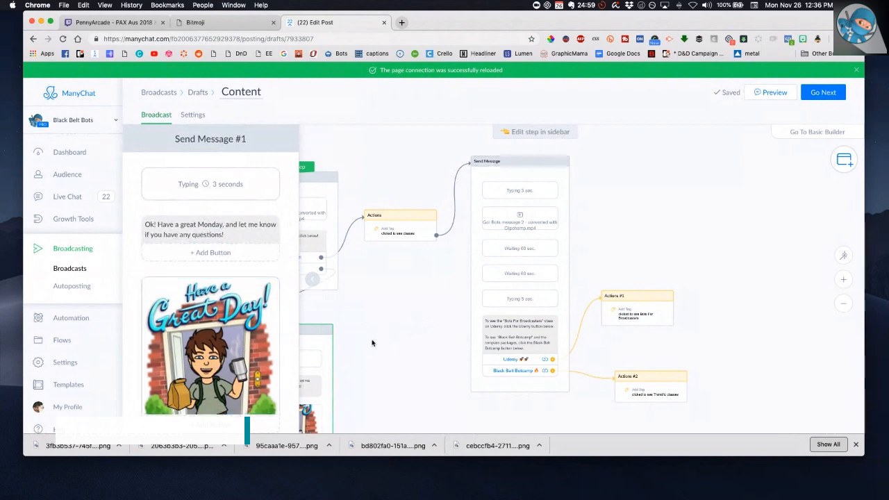
{"action": "left_click", "coordinate": [416, 324]}
Step: Preview the broadcast in Messenger, then return to the flow editor
{"action": "scroll", "coordinate": [413, 329], "scroll_direction": "down", "scroll_amount": 5}
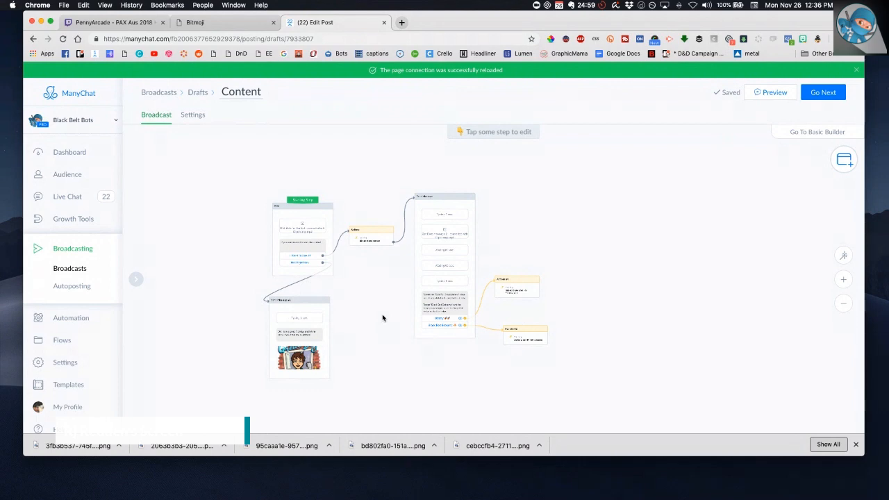
{"action": "mouse_move", "coordinate": [302, 354]}
{"action": "left_click_drag", "start_coordinate": [621, 266], "coordinate": [609, 266]}
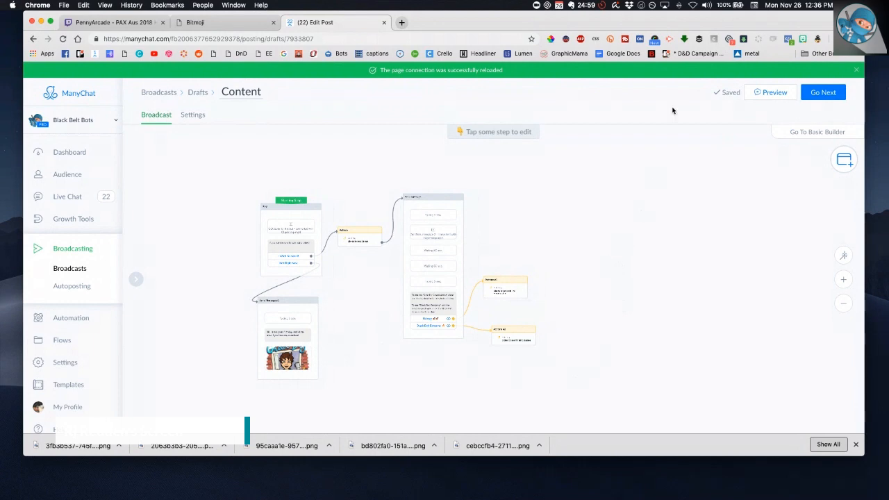
{"action": "left_click", "coordinate": [773, 93]}
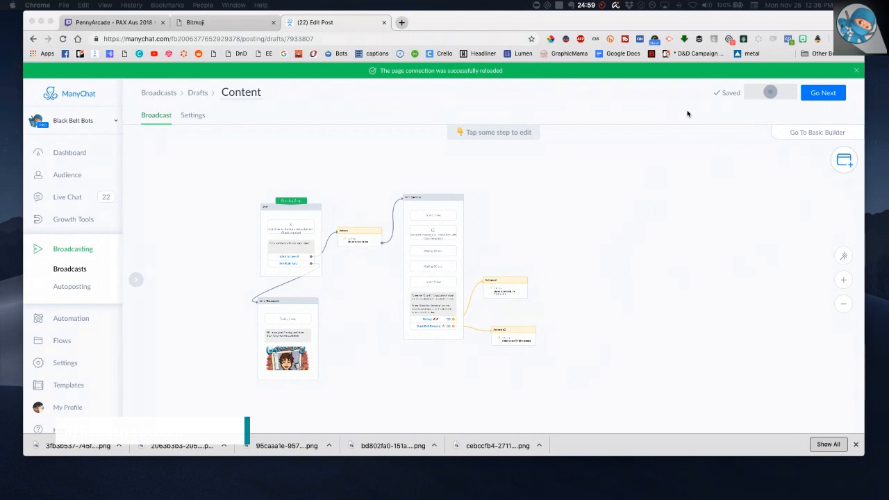
{"action": "left_click", "coordinate": [427, 23]}
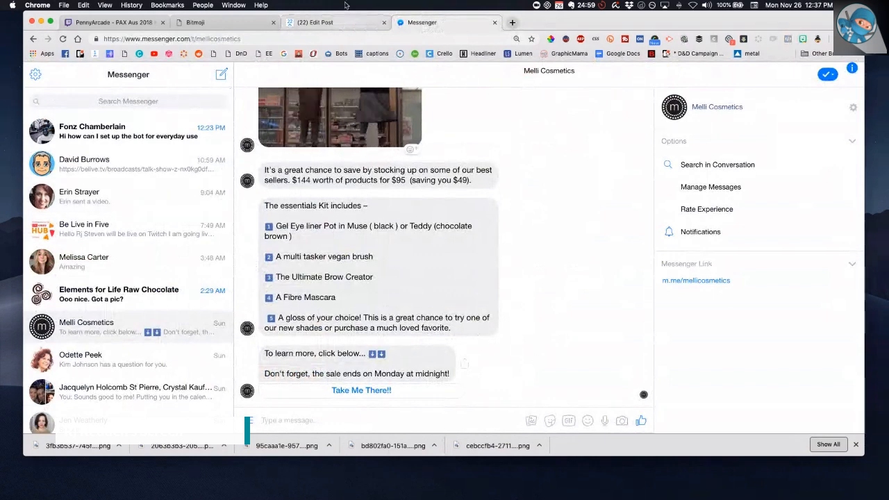
{"action": "left_click", "coordinate": [323, 23]}
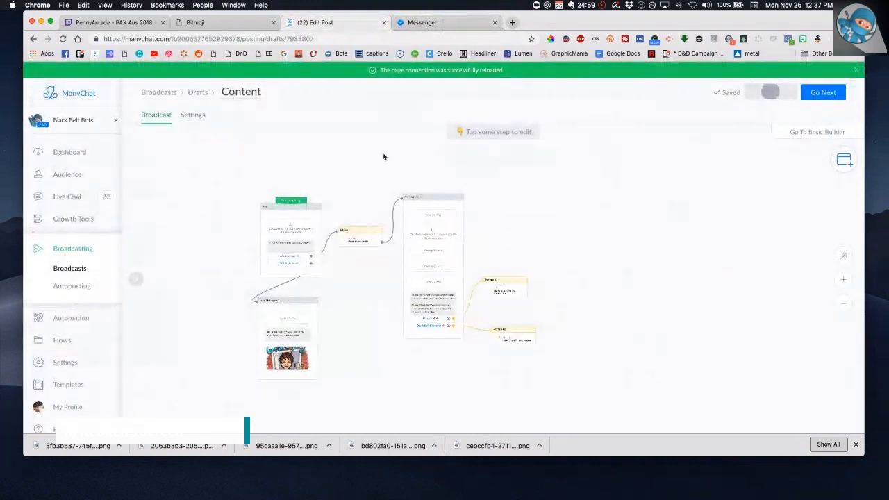